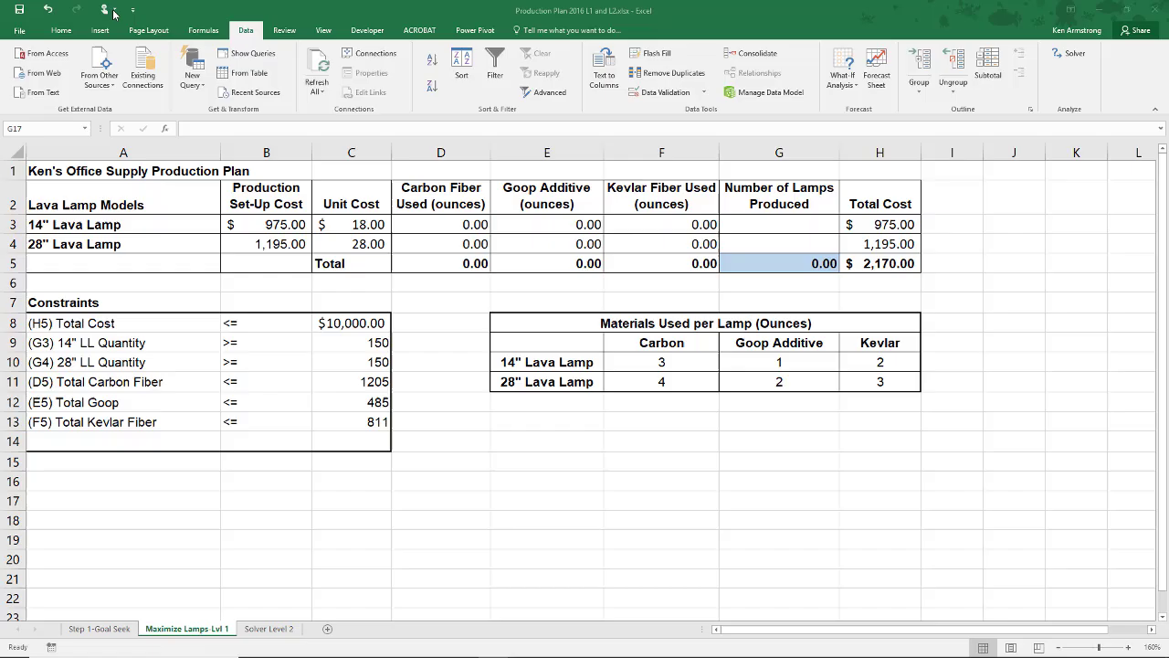
Open Solver and make G5 (total lamps produced) the objective, trying Min before returning to Max
{"action": "left_click", "coordinate": [1072, 56]}
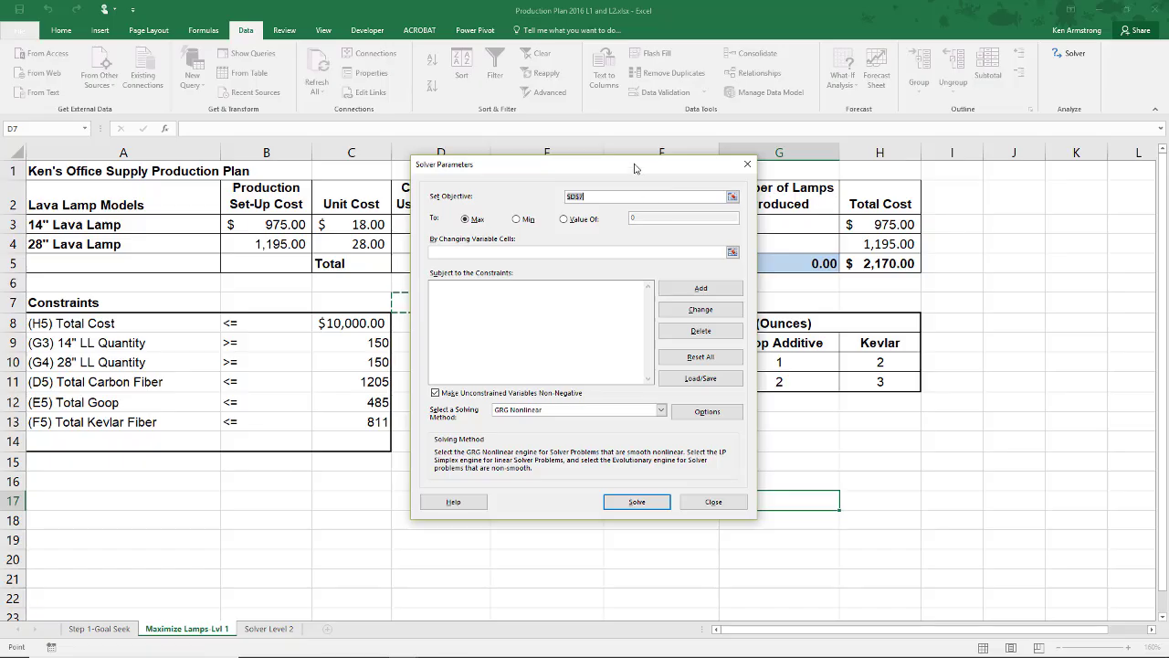
{"action": "mouse_move", "coordinate": [640, 167]}
{"action": "left_mouse_down"}
{"action": "mouse_move", "coordinate": [947, 190]}
{"action": "mouse_move", "coordinate": [978, 286]}
{"action": "left_mouse_up"}
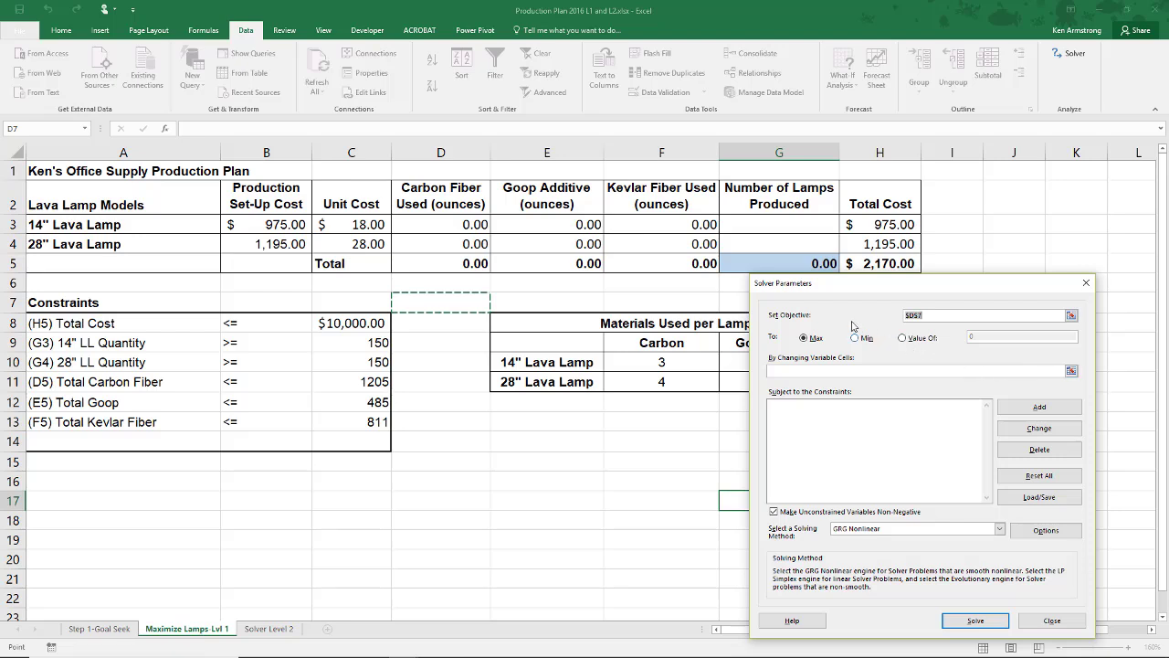
{"action": "left_click", "coordinate": [798, 265]}
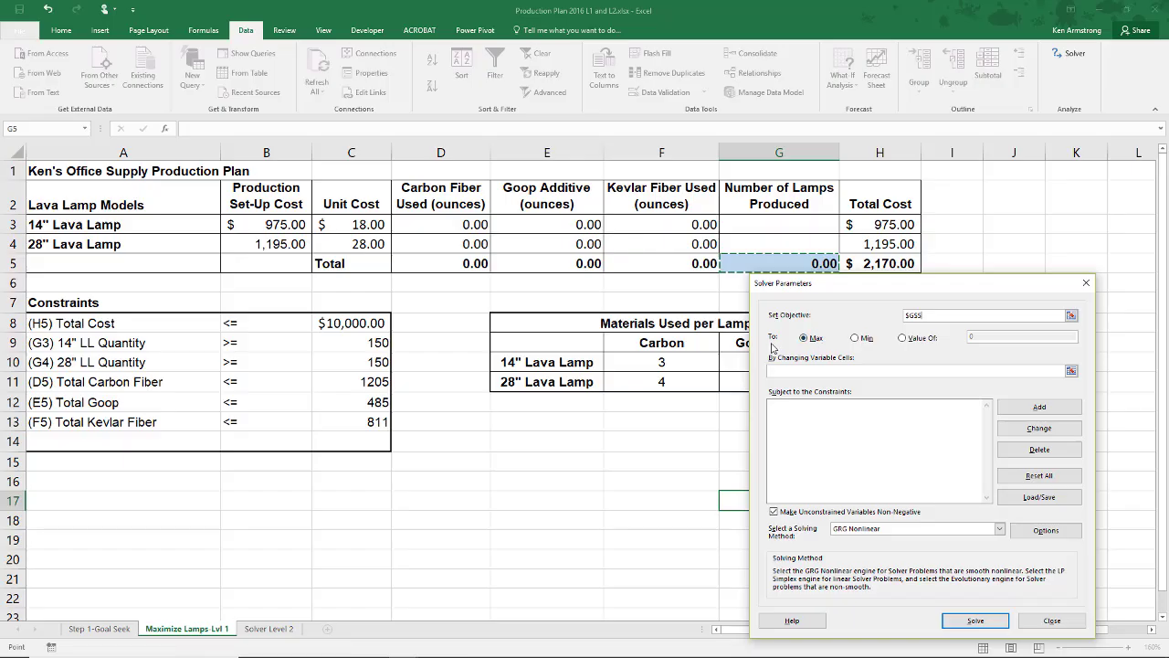
{"action": "left_click", "coordinate": [855, 338]}
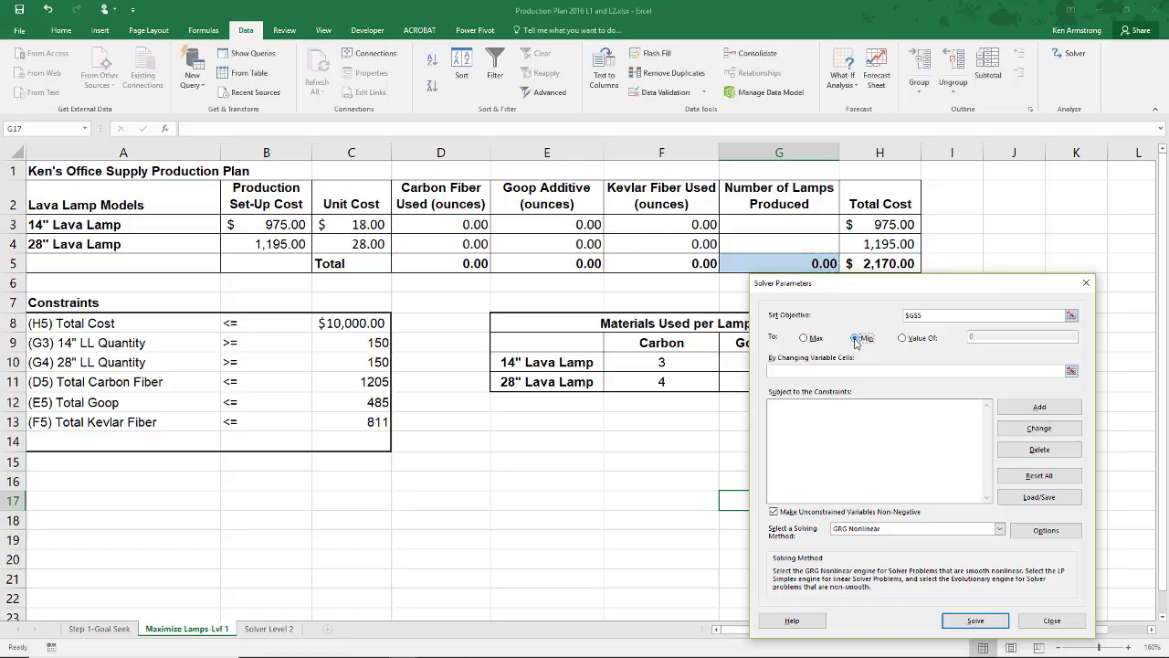
{"action": "left_click", "coordinate": [804, 338]}
Try a target value of 100000000, clear it, and switch the goal to Max
{"action": "left_click", "coordinate": [903, 338]}
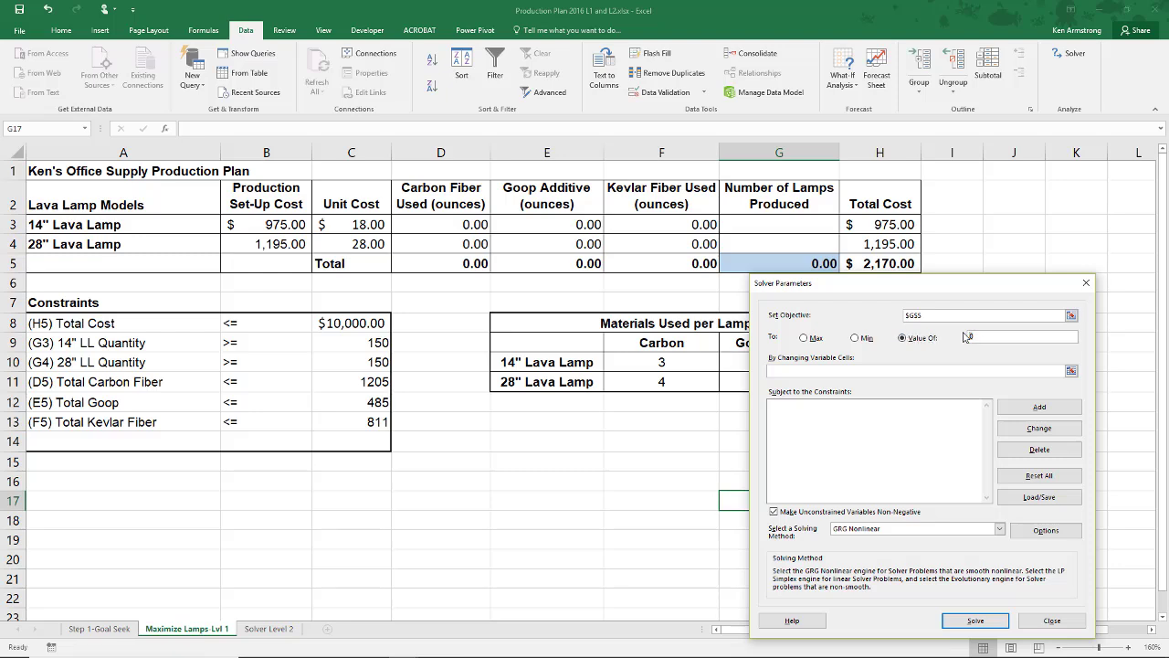
{"action": "type", "text": "10000000"}
{"action": "type", "text": "0"}
{"action": "key", "text": "BackSpace"}
{"action": "key", "text": "BackSpace"}
{"action": "key", "text": "BackSpace"}
{"action": "key", "text": "BackSpace"}
{"action": "left_click", "coordinate": [805, 339]}
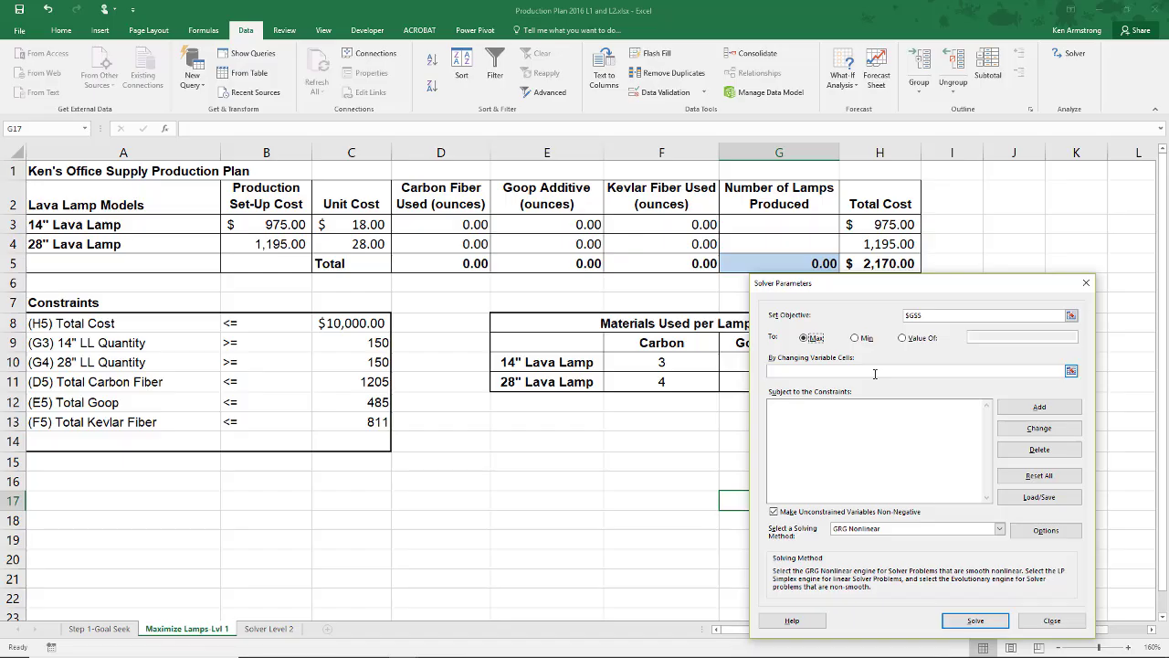
Set the changing variable cells to the two lamp quantity cells G3:G4
{"action": "left_click", "coordinate": [874, 374]}
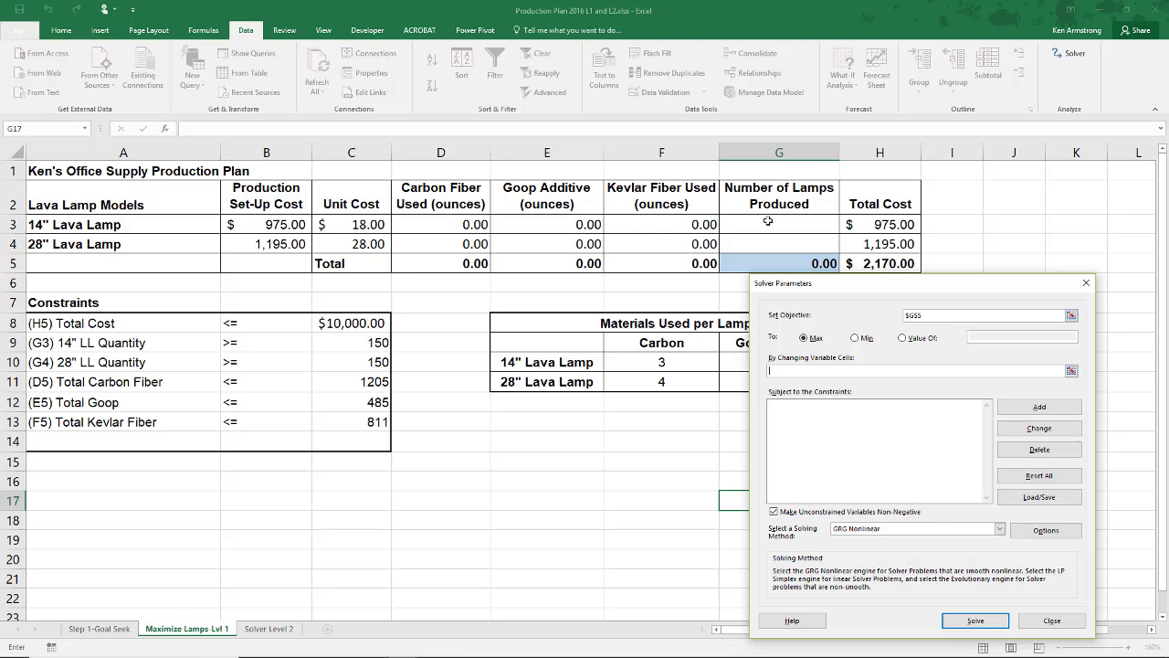
{"action": "left_click_drag", "start_coordinate": [768, 222], "coordinate": [766, 243]}
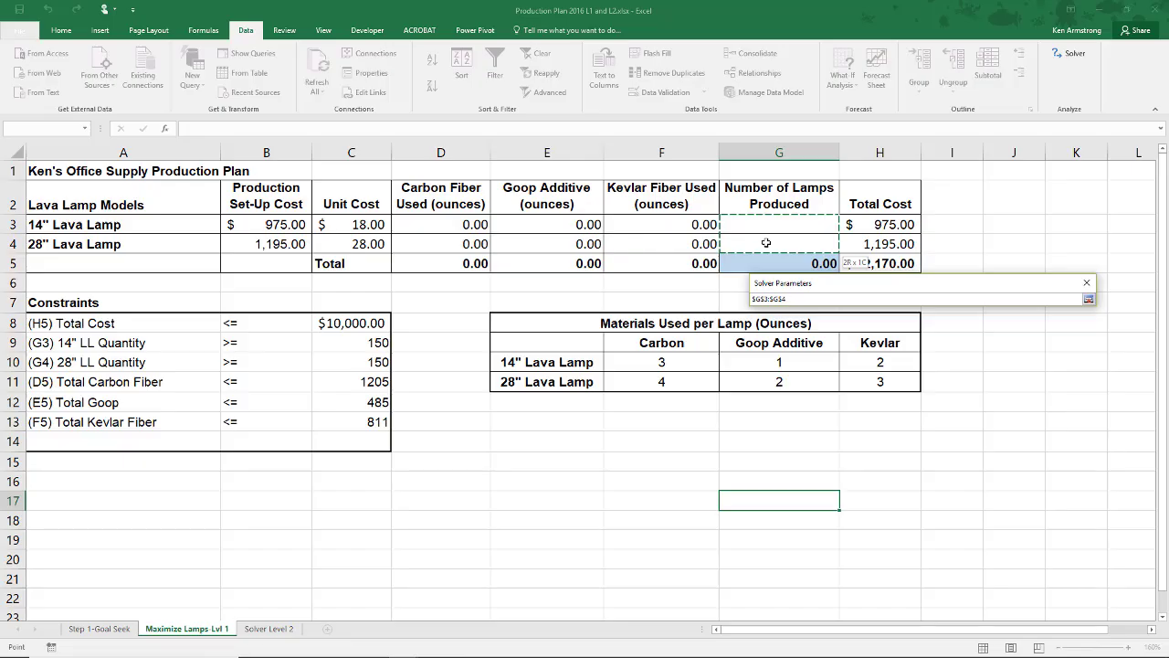
{"action": "key", "text": "Return"}
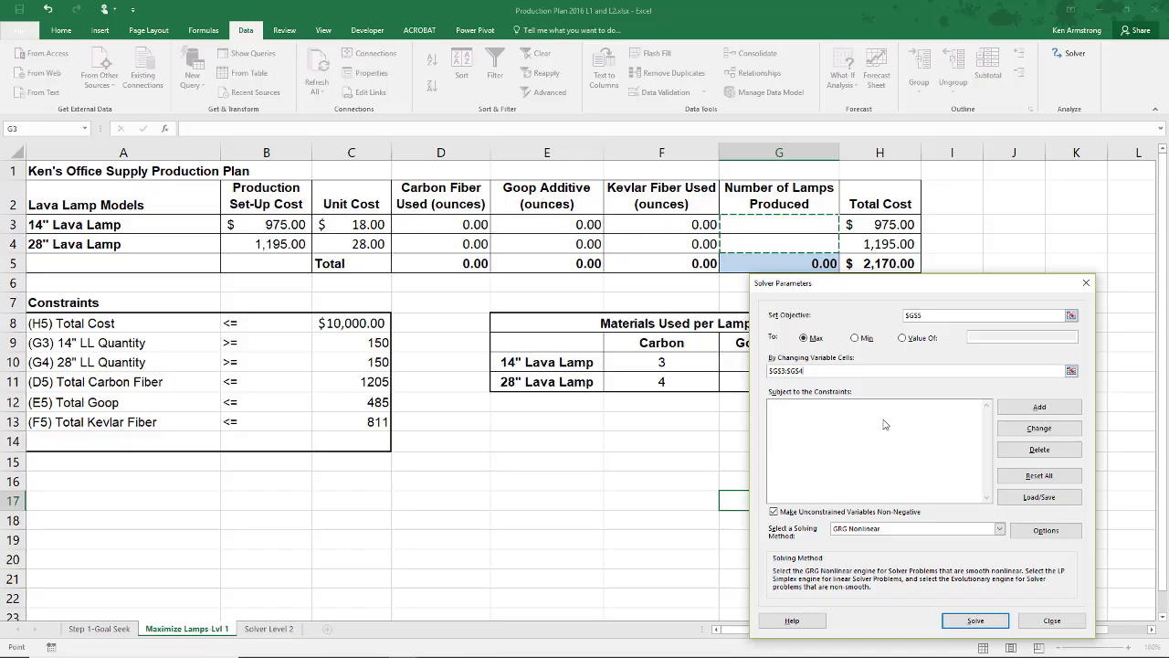
Change the solving method from GRG Nonlinear to Simplex LP
{"action": "left_click", "coordinate": [1000, 529]}
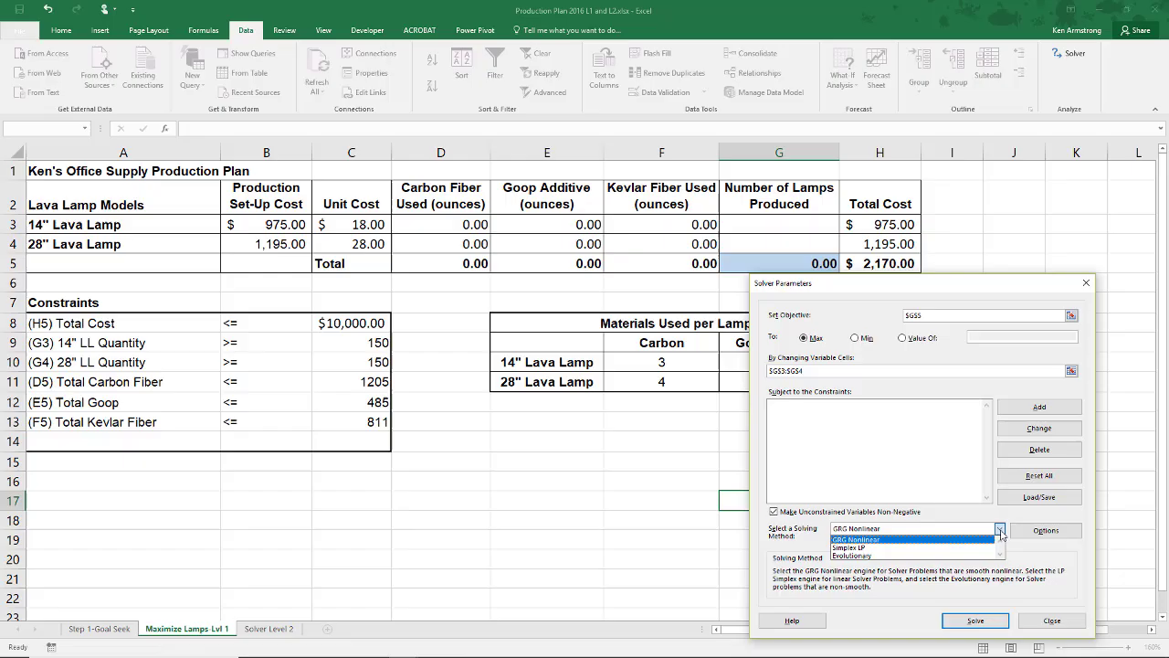
{"action": "left_click", "coordinate": [861, 548]}
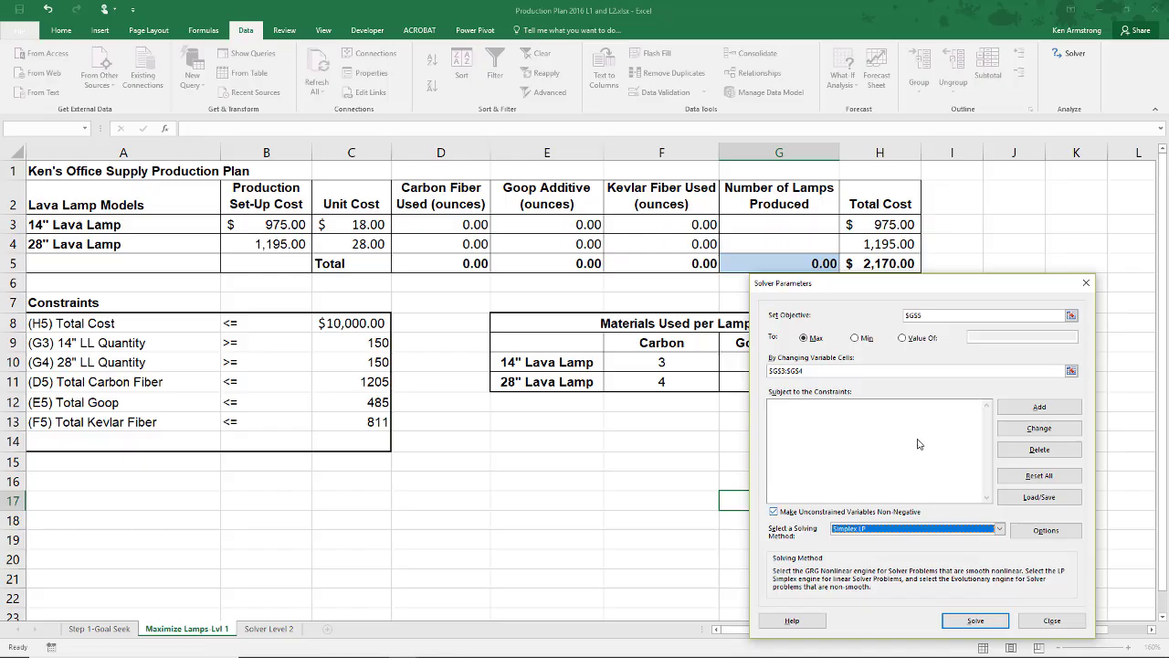
{"action": "left_click", "coordinate": [849, 419]}
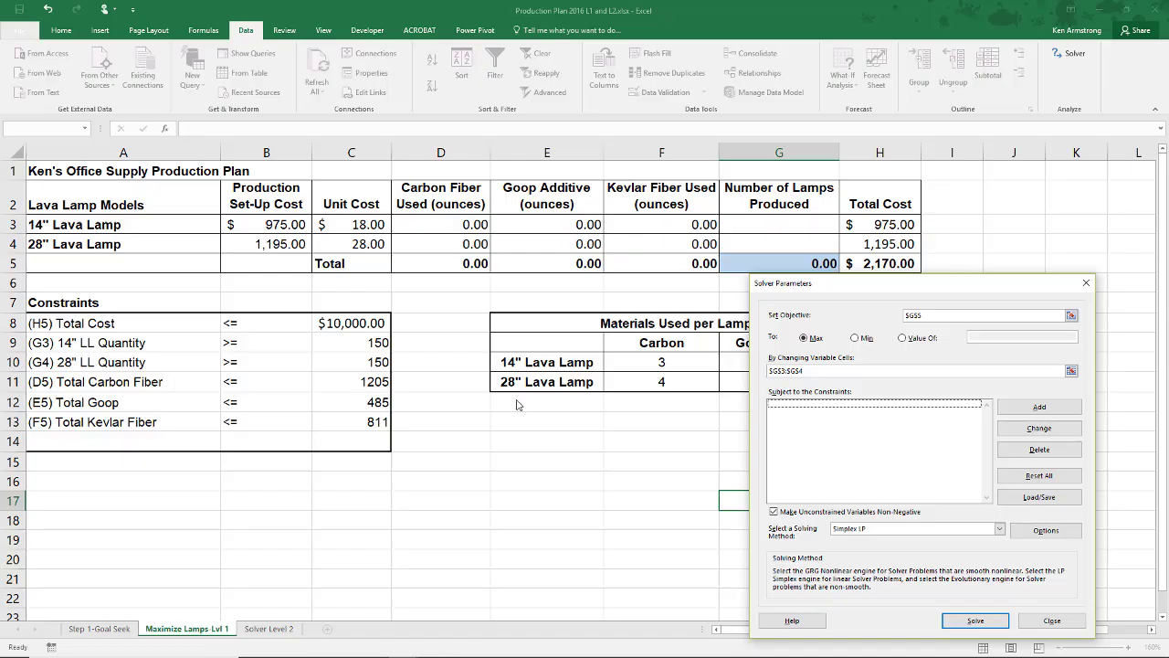
Add the constraint H5 <= C8, capping total cost at the $10,000 budget
{"action": "left_click", "coordinate": [1018, 410]}
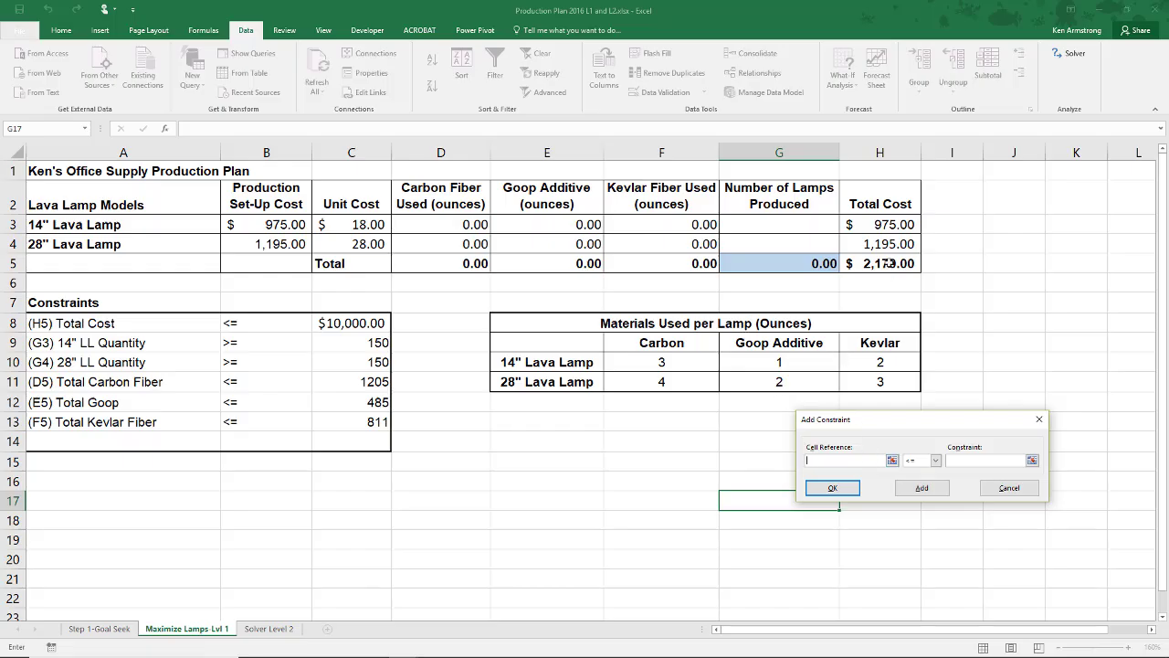
{"action": "left_click", "coordinate": [887, 263]}
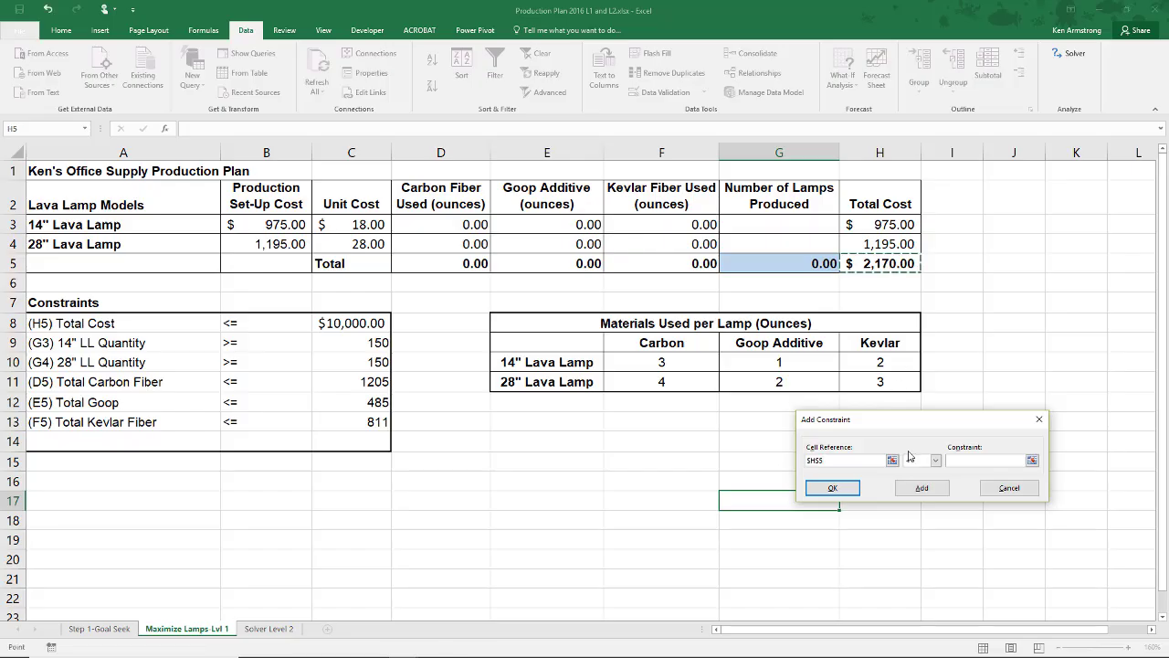
{"action": "left_click", "coordinate": [959, 464]}
{"action": "type", "text": "1"}
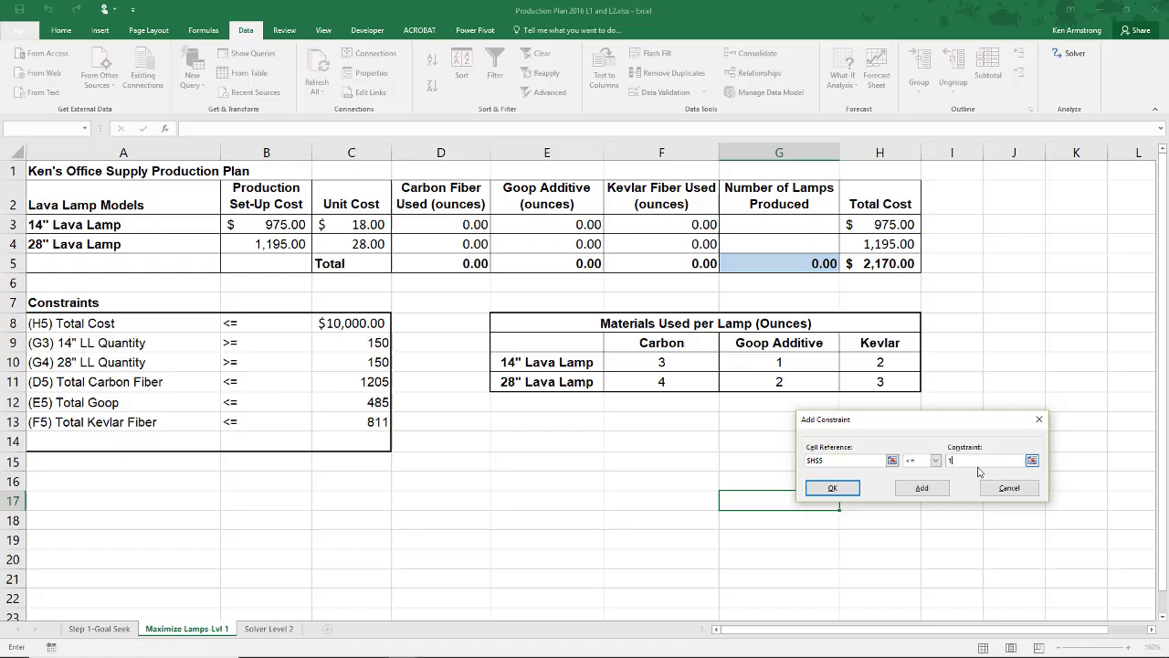
{"action": "type", "text": "0000"}
{"action": "key", "text": "BackSpace"}
{"action": "key", "text": "BackSpace"}
{"action": "key", "text": "BackSpace"}
{"action": "left_click", "coordinate": [354, 323]}
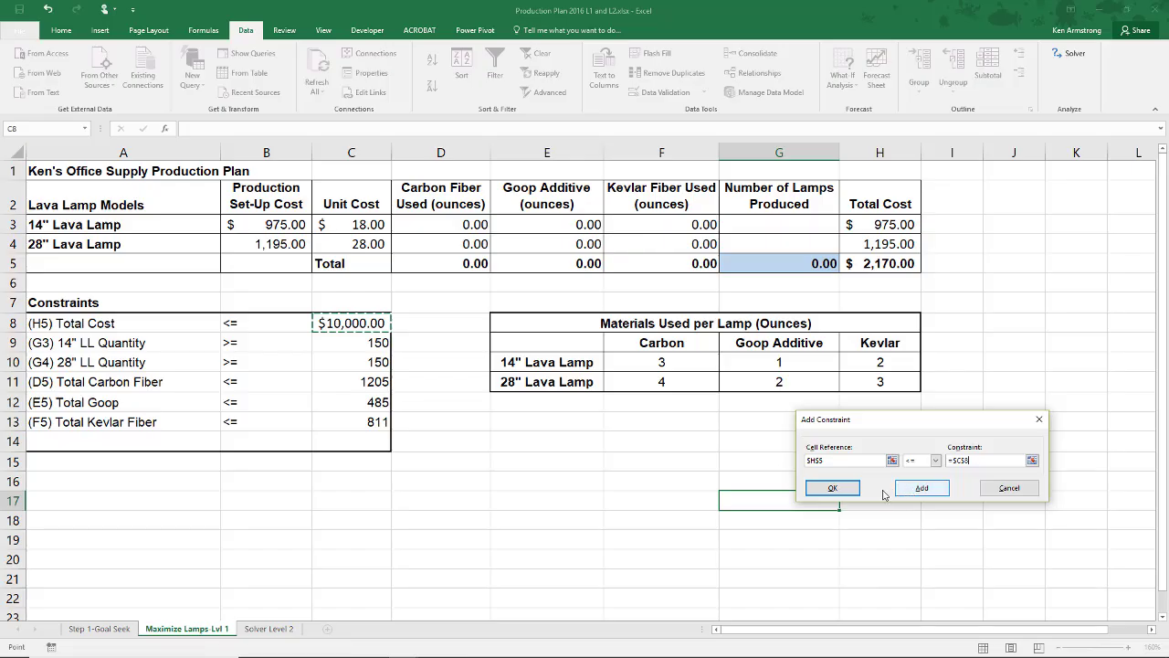
{"action": "left_click", "coordinate": [848, 493]}
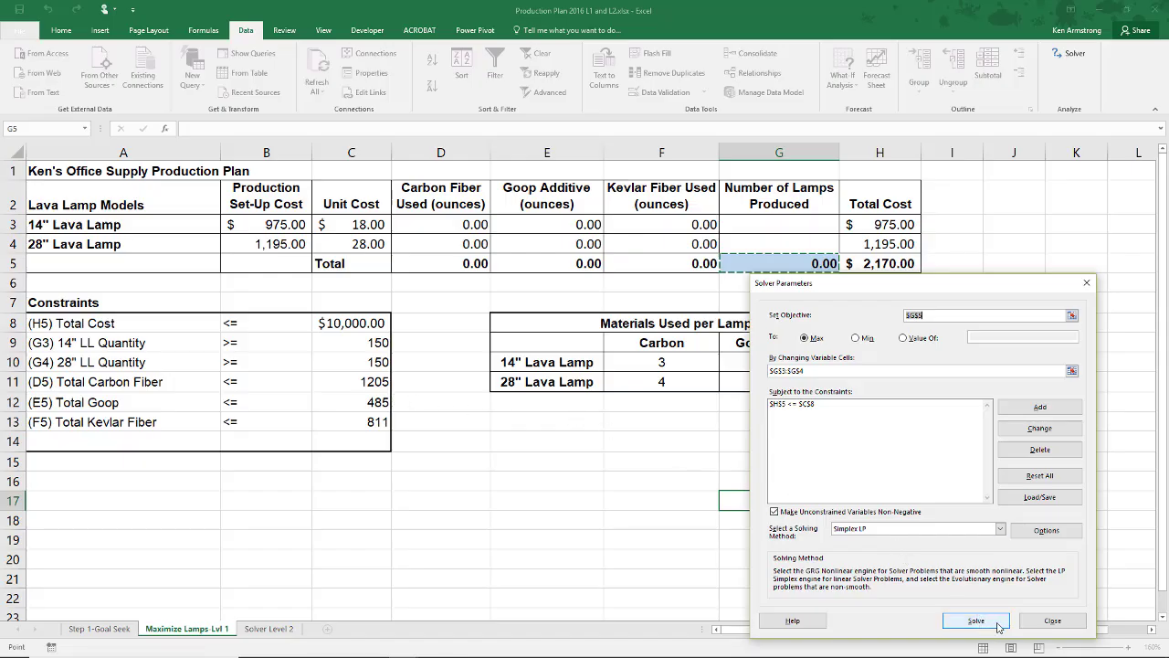
Run Solver, finding 435 14-inch lamps and no 28-inch lamps at $10,000
{"action": "left_click", "coordinate": [976, 620]}
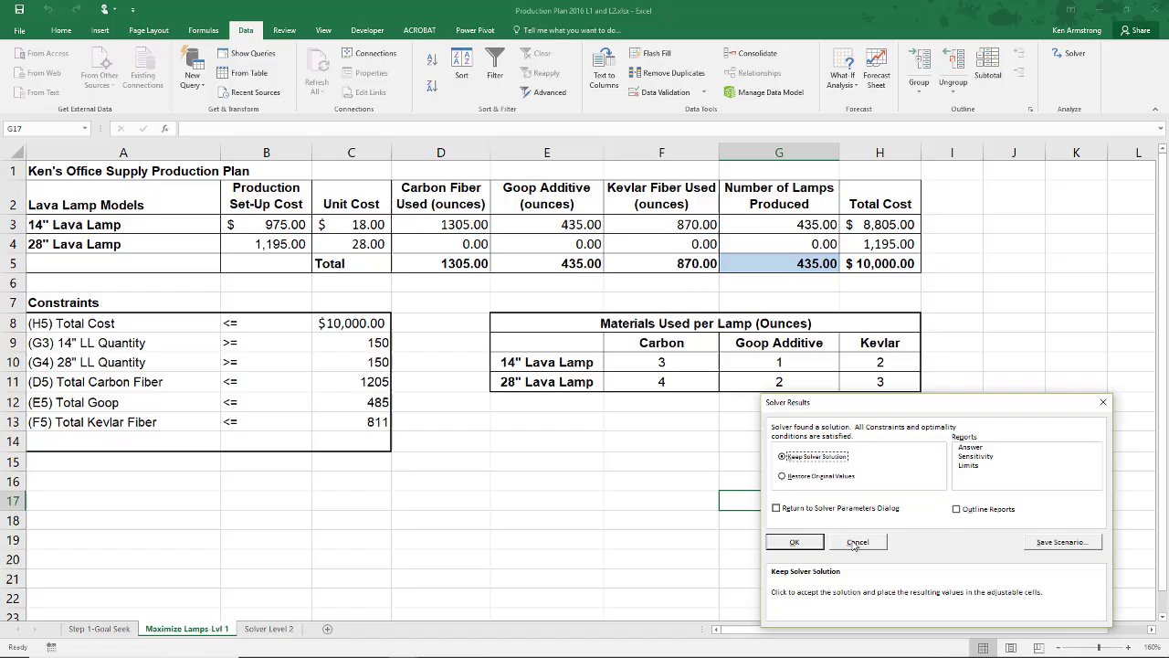
Keep the solution, reopen Solver, and add the minimum constraint G3 >= C9 (150)
{"action": "left_click", "coordinate": [795, 543]}
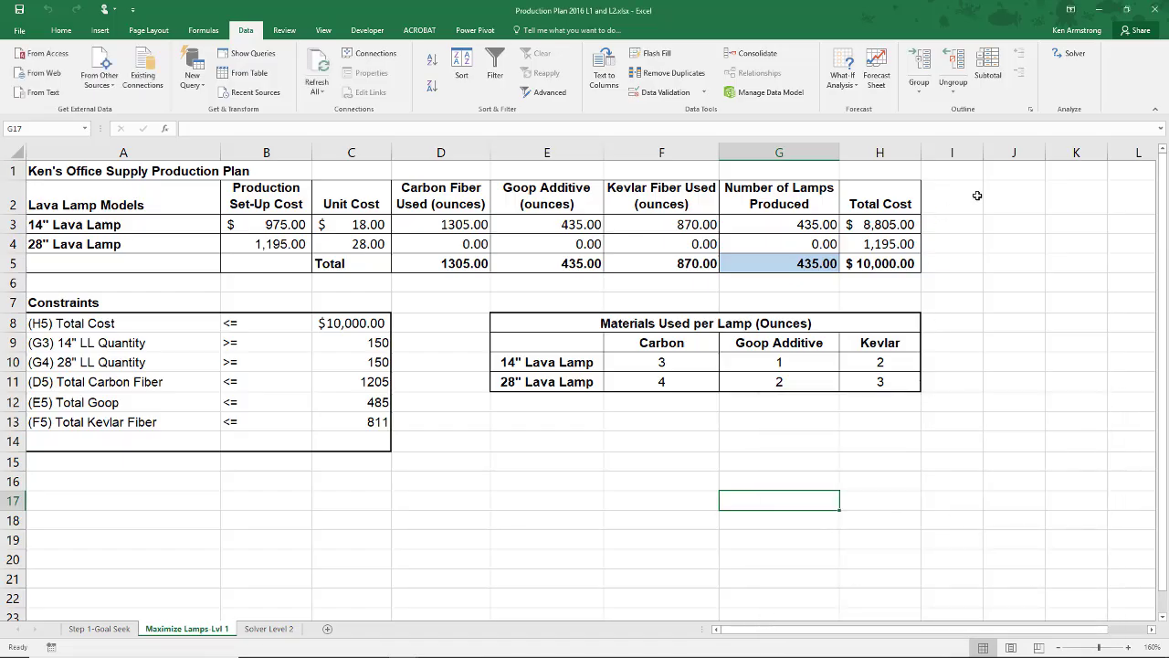
{"action": "left_click", "coordinate": [1072, 55]}
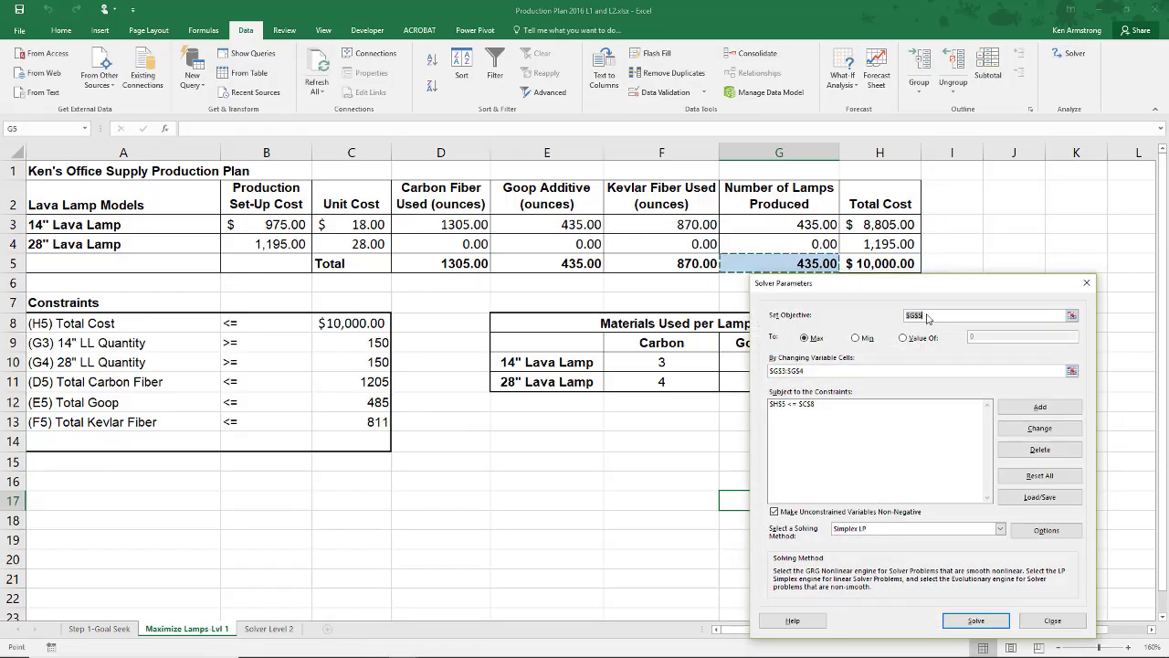
{"action": "left_click", "coordinate": [1036, 407]}
{"action": "left_click", "coordinate": [799, 224]}
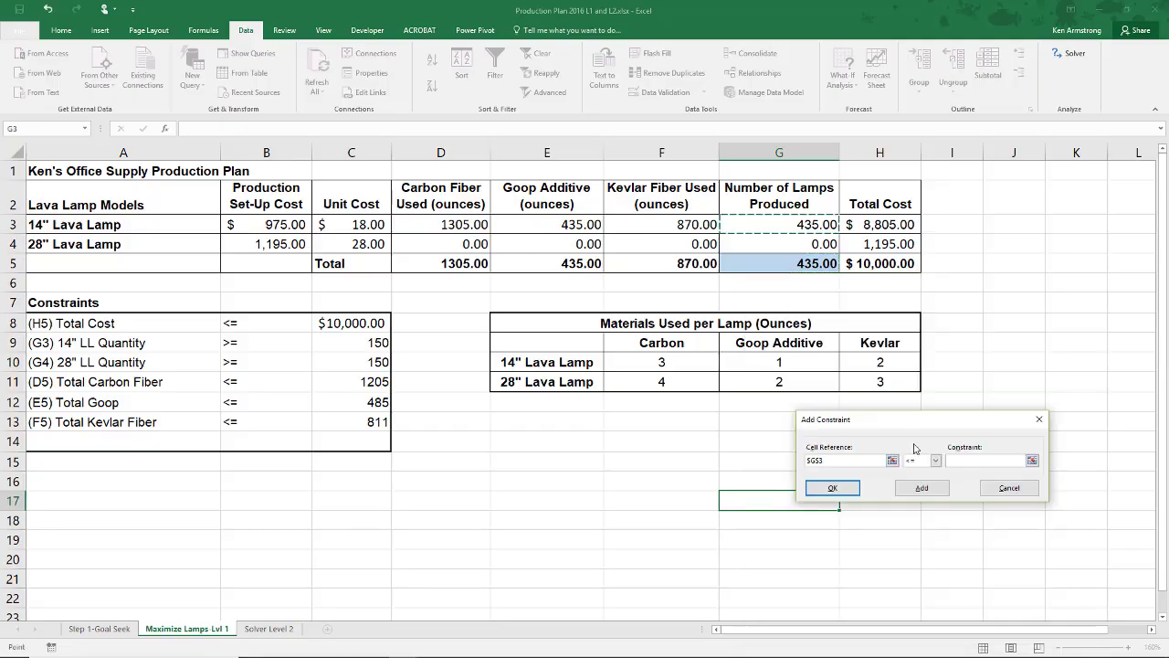
{"action": "left_click", "coordinate": [936, 461]}
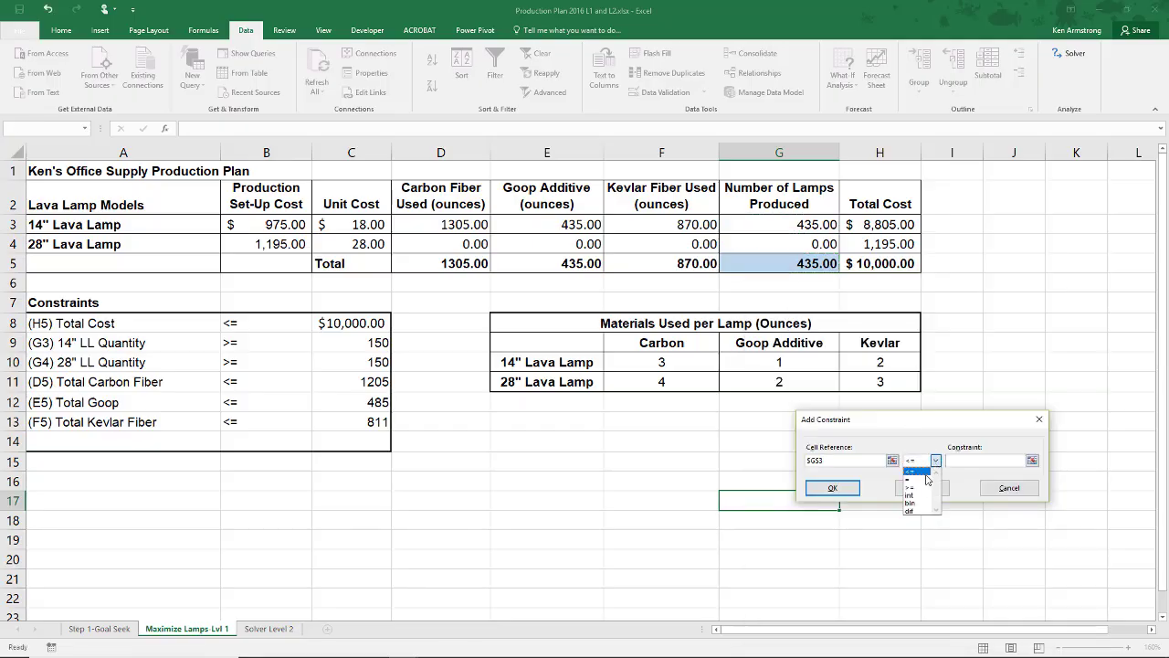
{"action": "left_click", "coordinate": [921, 489]}
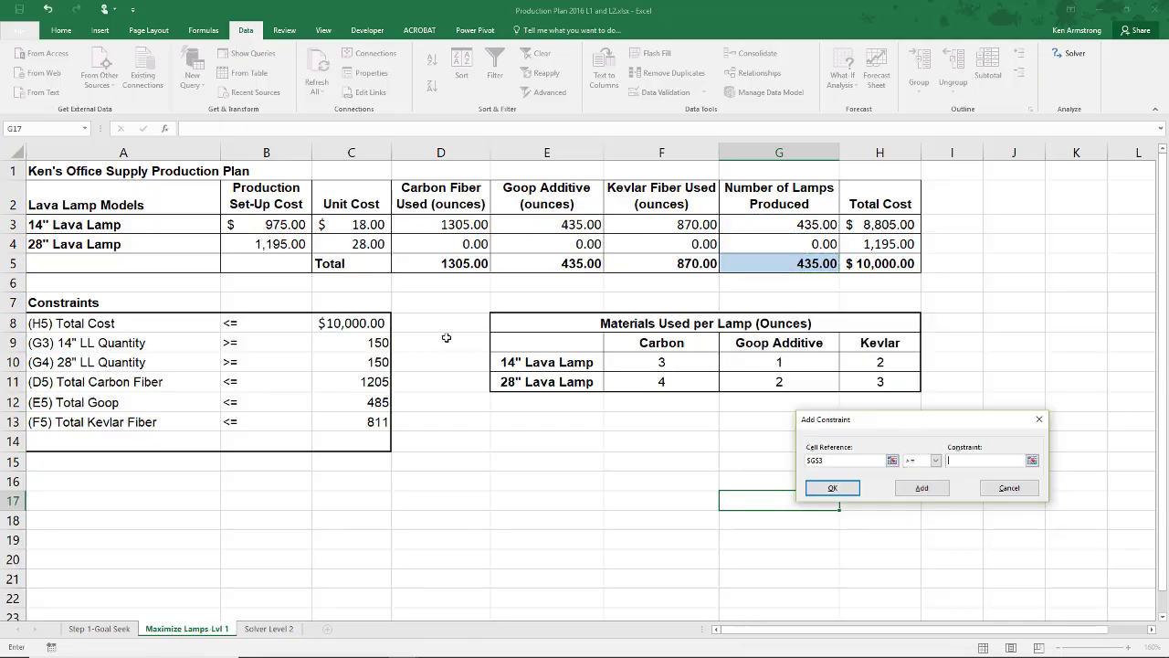
{"action": "left_click", "coordinate": [370, 345]}
{"action": "left_click", "coordinate": [920, 487]}
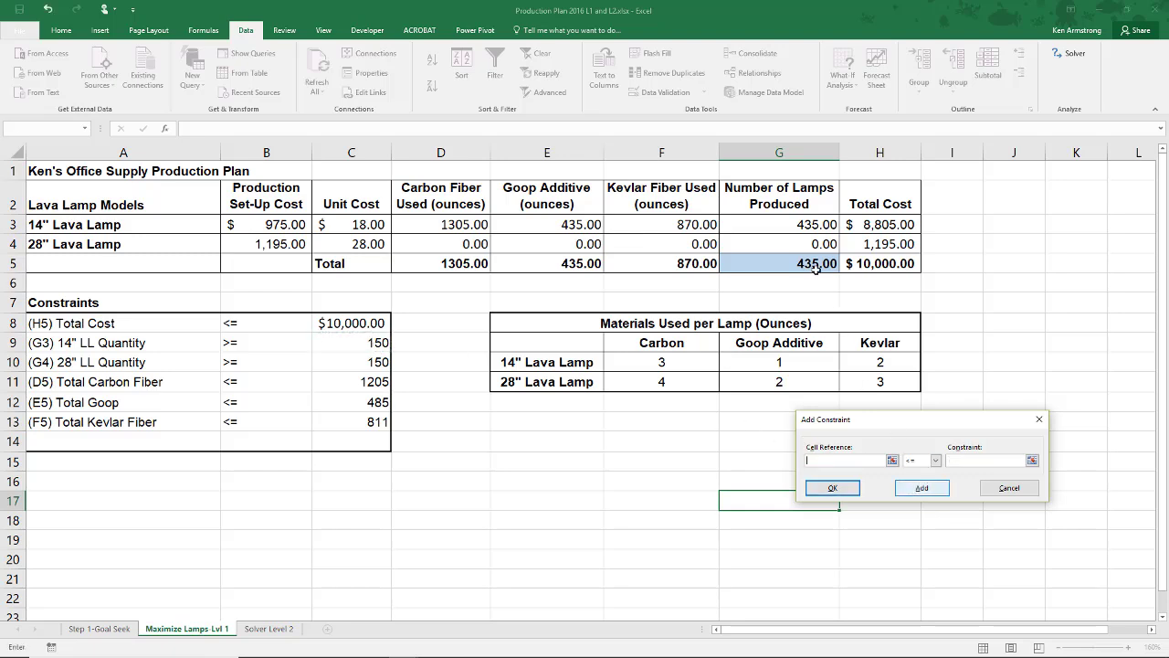
Add the constraint G4 >= C10, requiring at least 150 28-inch lamps
{"action": "left_click", "coordinate": [789, 243]}
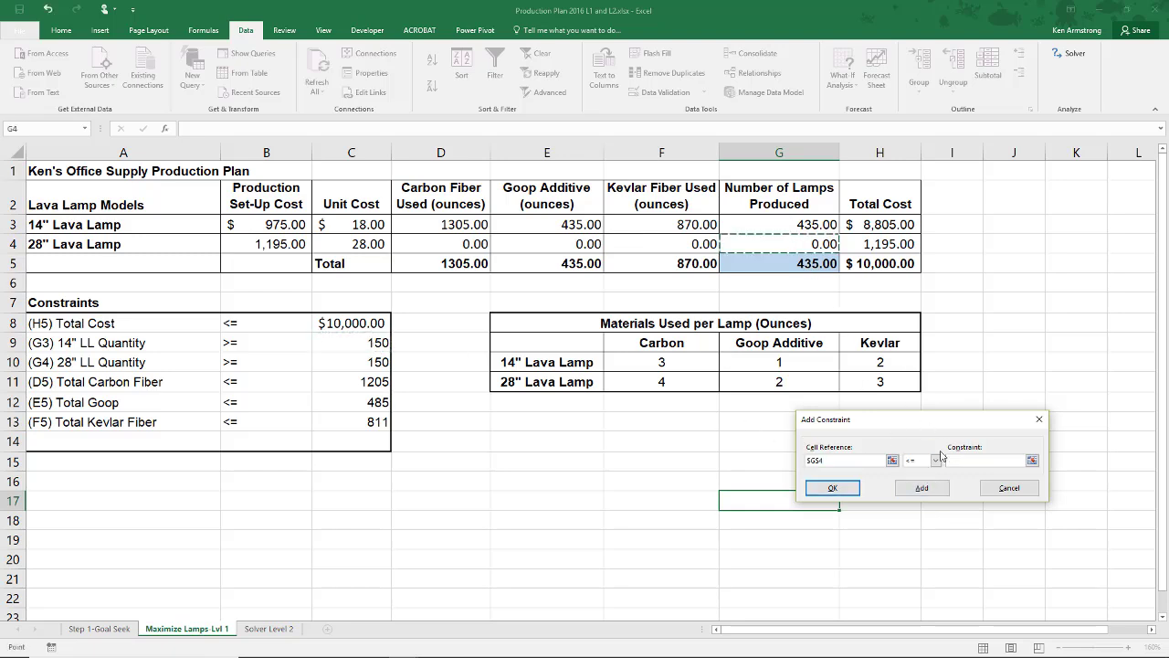
{"action": "left_click", "coordinate": [937, 461]}
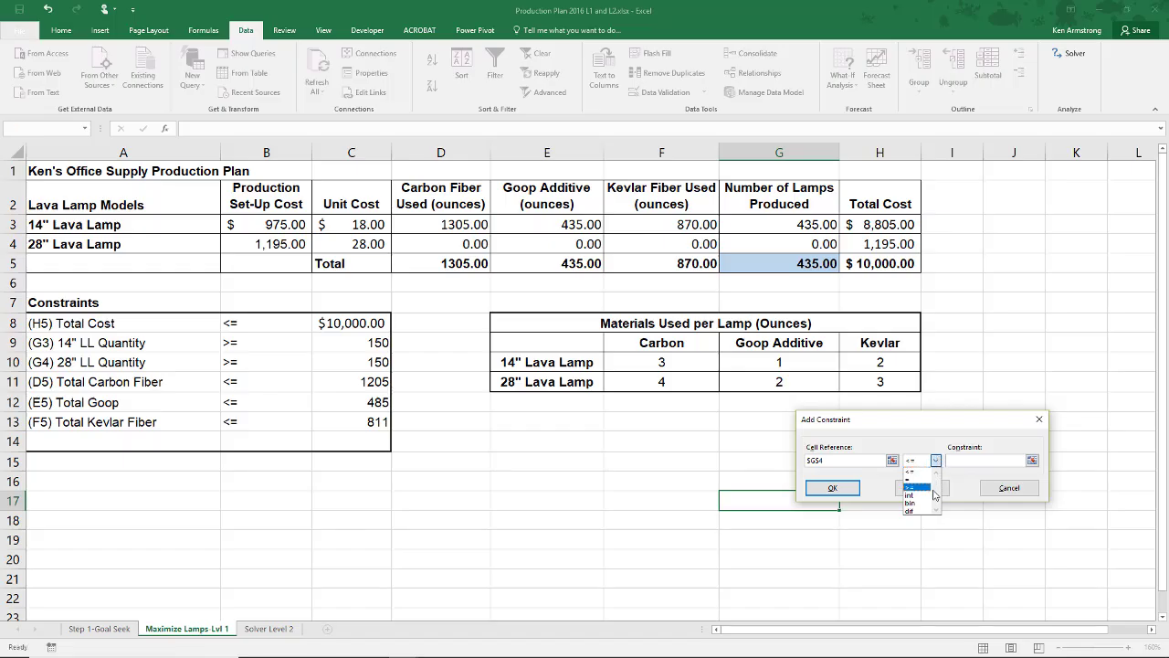
{"action": "left_click", "coordinate": [914, 487]}
{"action": "left_click", "coordinate": [378, 365]}
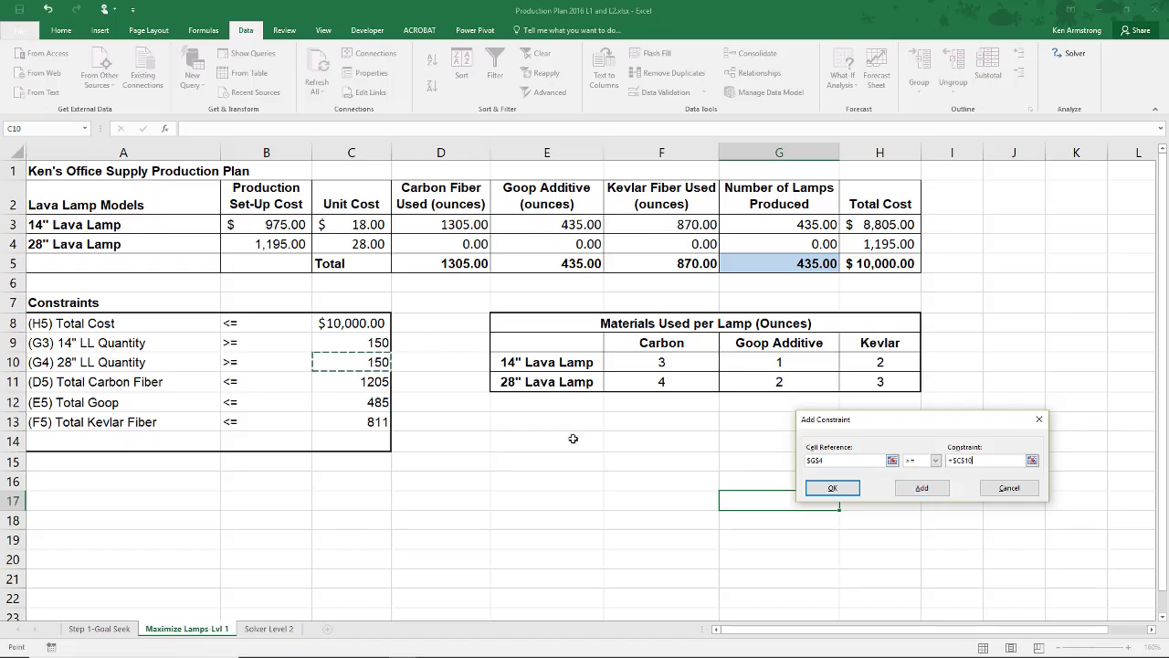
{"action": "left_click", "coordinate": [833, 489]}
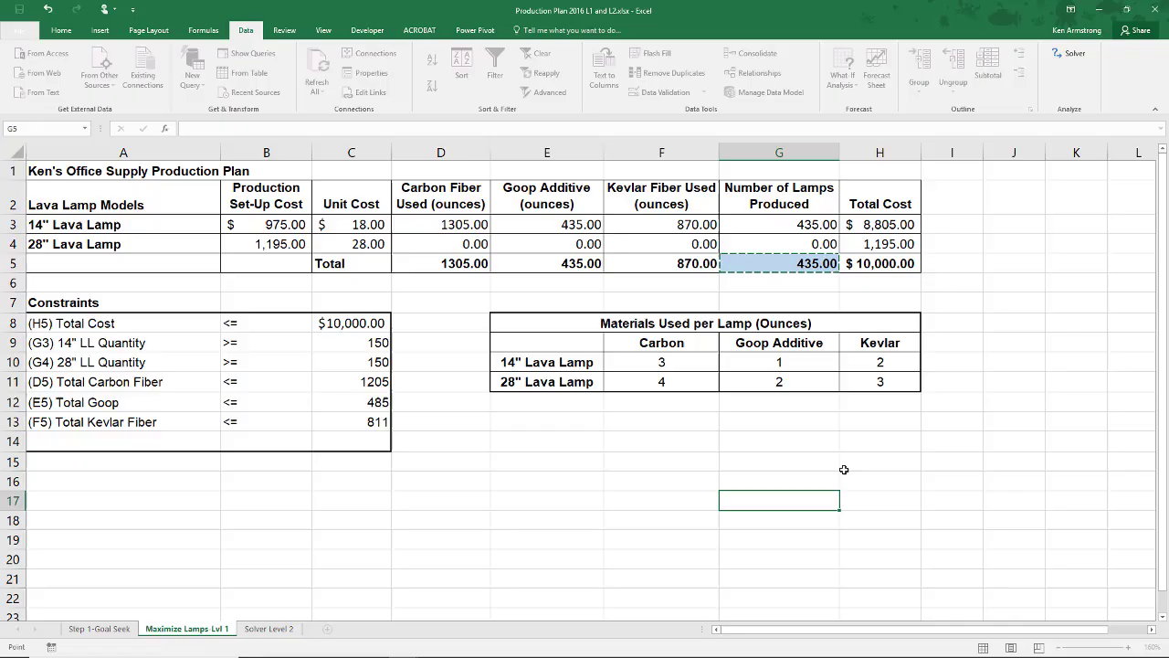
Solve and keep 201.67 14-inch and 150 28-inch lamps at $10,000
{"action": "left_click", "coordinate": [976, 620]}
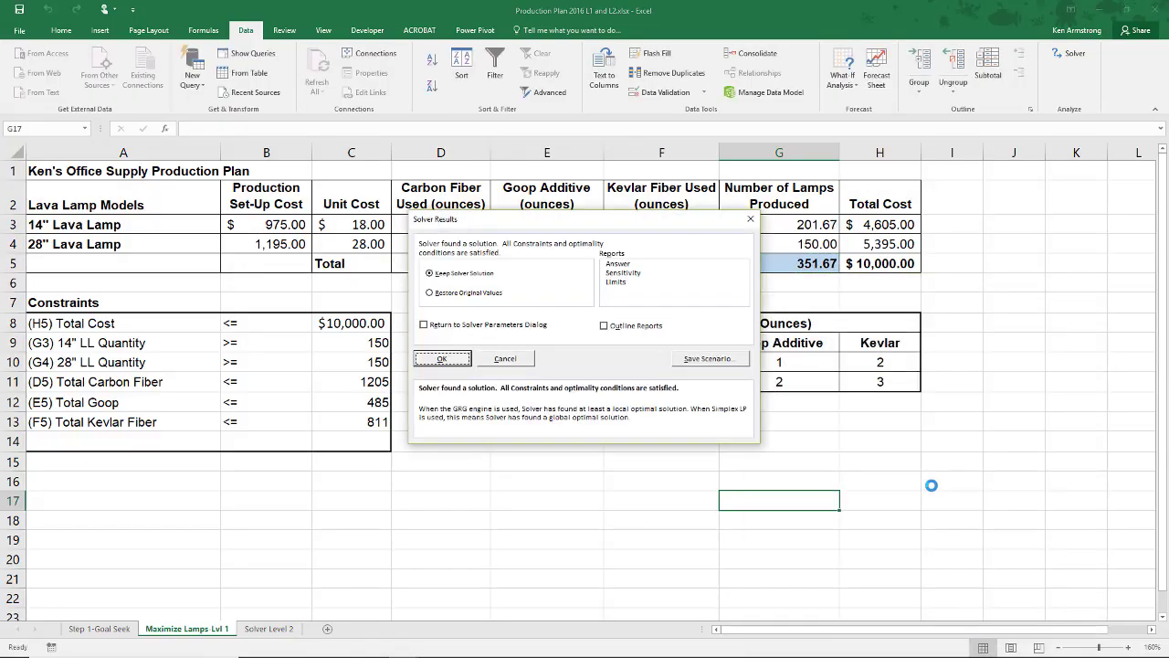
{"action": "mouse_move", "coordinate": [651, 226]}
{"action": "left_mouse_down"}
{"action": "mouse_move", "coordinate": [849, 374]}
{"action": "mouse_move", "coordinate": [992, 415]}
{"action": "left_mouse_up"}
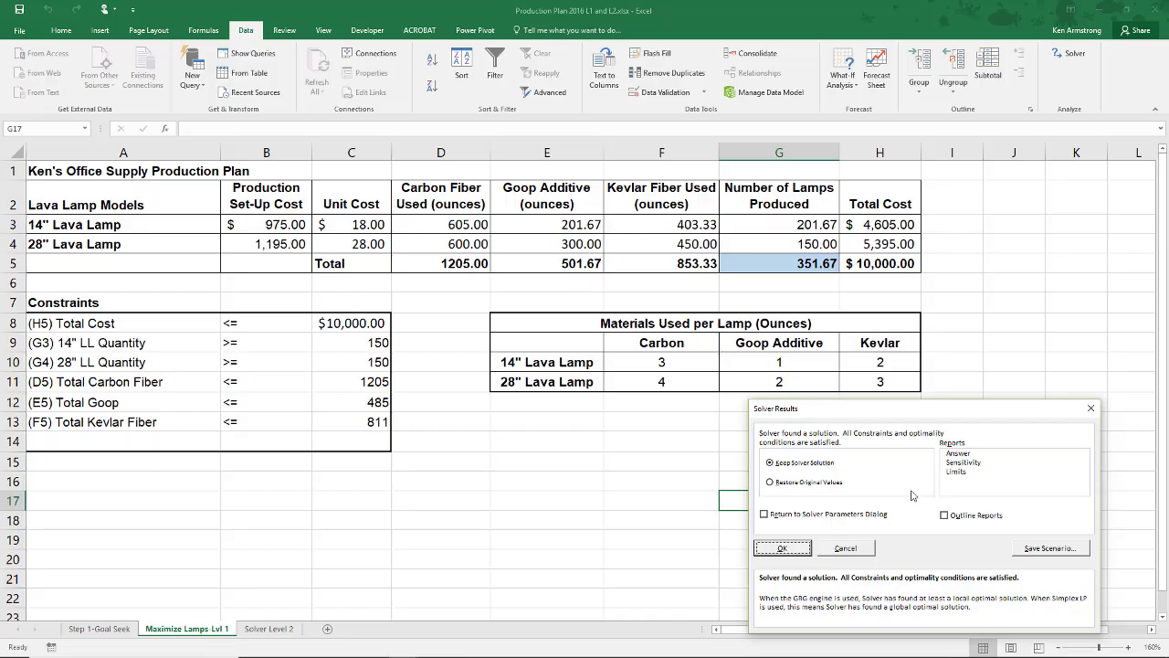
{"action": "left_click", "coordinate": [788, 550]}
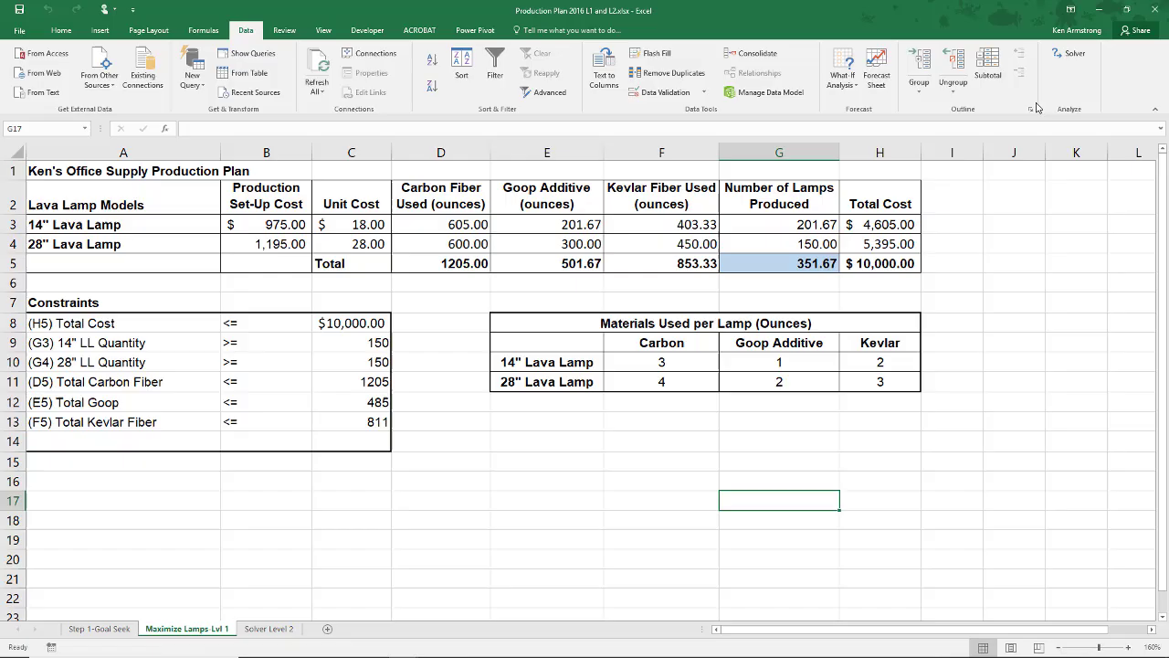
Reopen Solver and add the carbon fiber limit D5 <= C11 (1205)
{"action": "left_click", "coordinate": [1074, 58]}
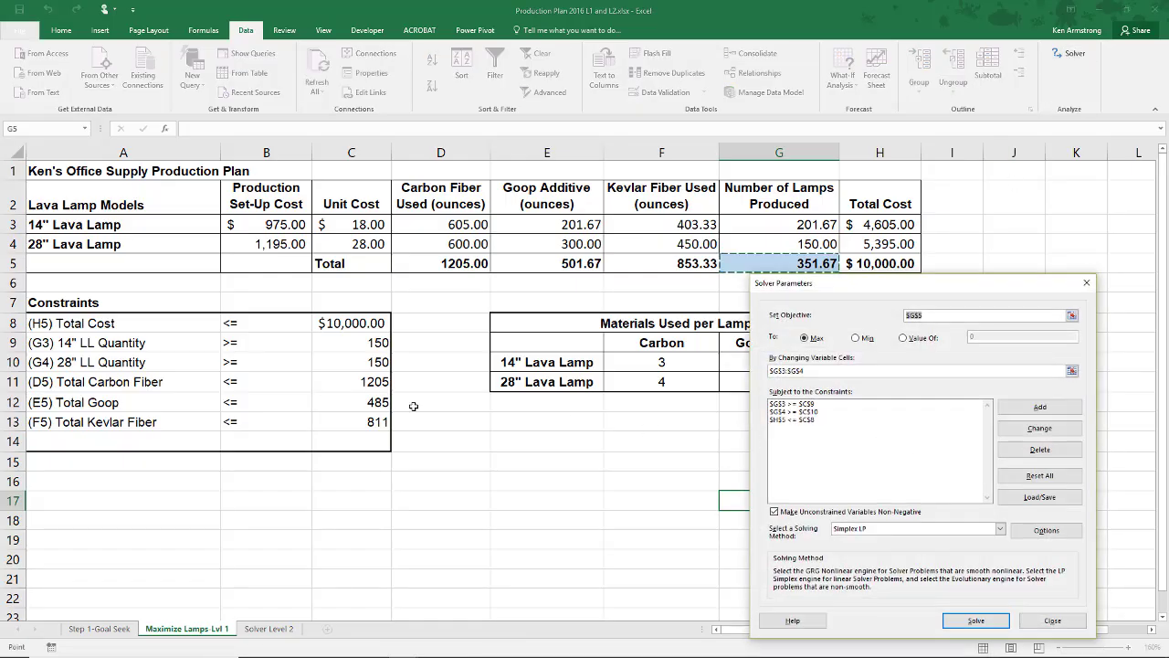
{"action": "left_click", "coordinate": [1022, 409]}
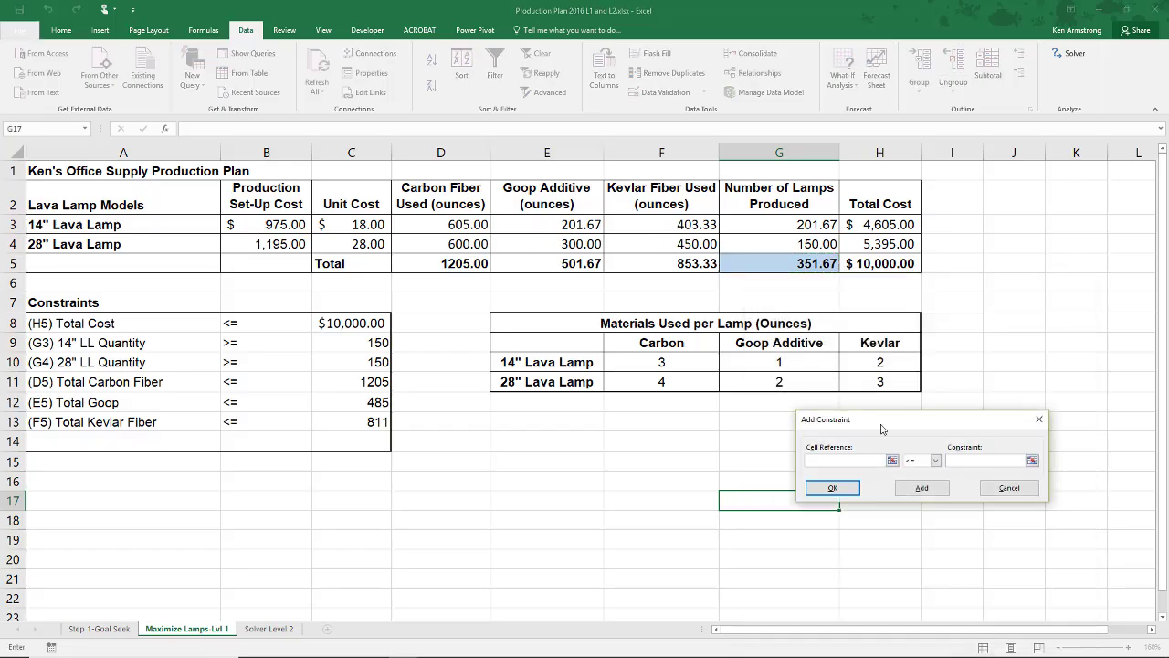
{"action": "left_click", "coordinate": [469, 260]}
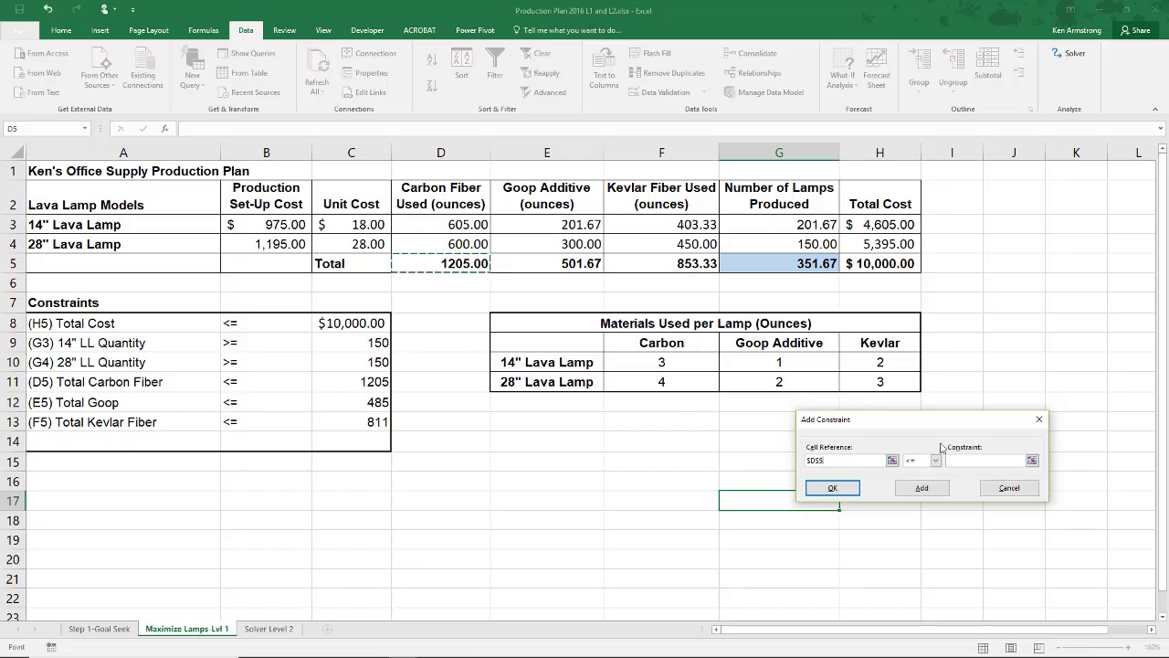
{"action": "left_click", "coordinate": [980, 460]}
{"action": "left_click", "coordinate": [369, 378]}
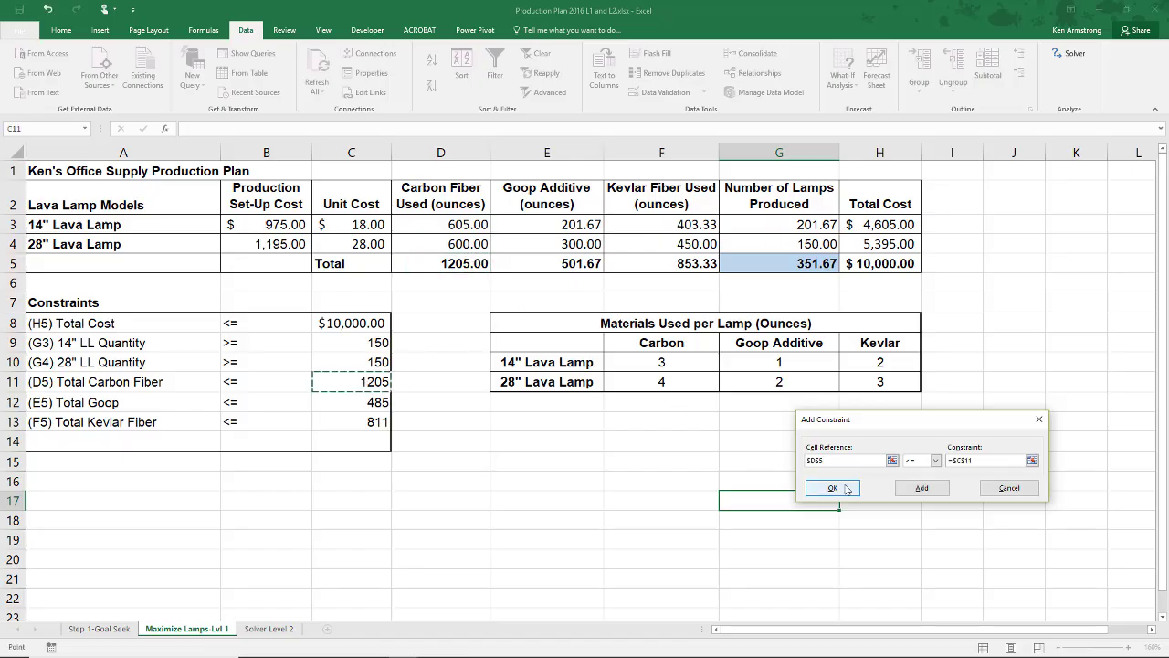
{"action": "left_click", "coordinate": [921, 488]}
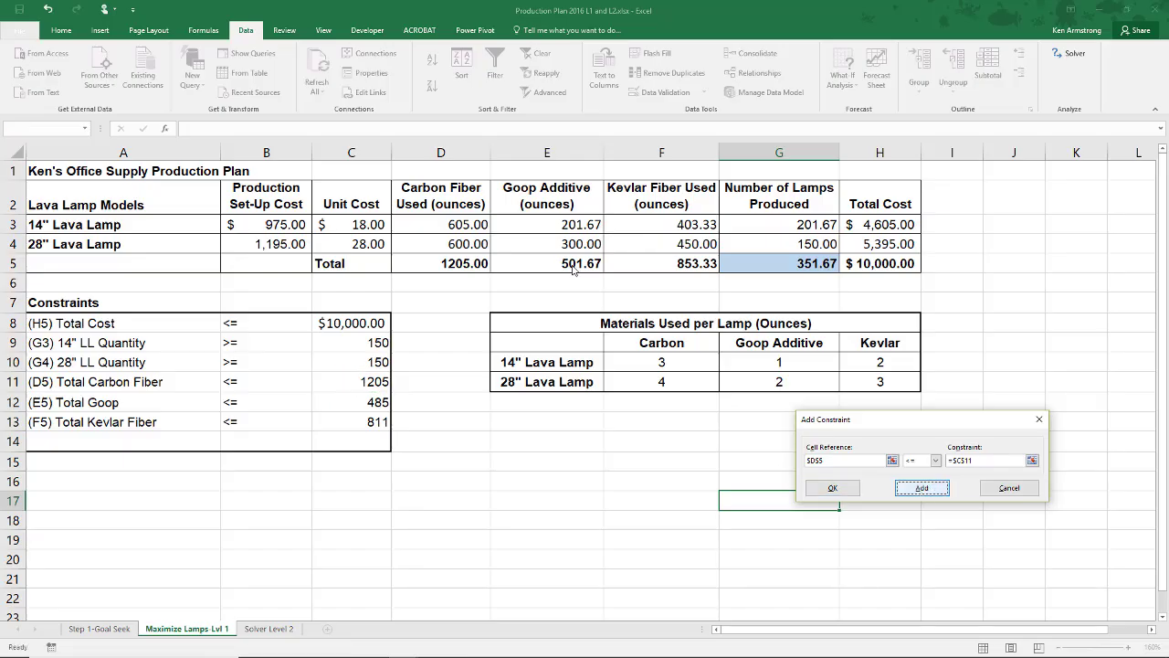
{"action": "key", "text": "Return"}
Add the goop limit E5 <= C12 (485) and Kevlar limit F5 <= C13 (811)
{"action": "left_click", "coordinate": [571, 264]}
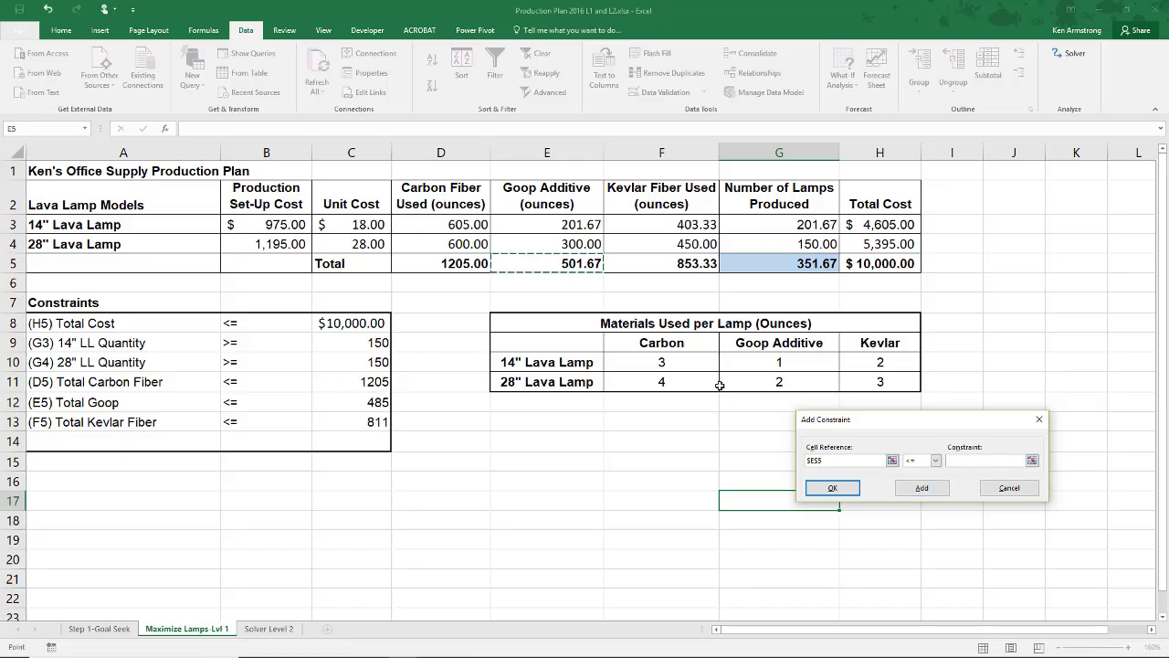
{"action": "left_click", "coordinate": [379, 402]}
{"action": "left_click", "coordinate": [928, 493]}
{"action": "left_click", "coordinate": [652, 263]}
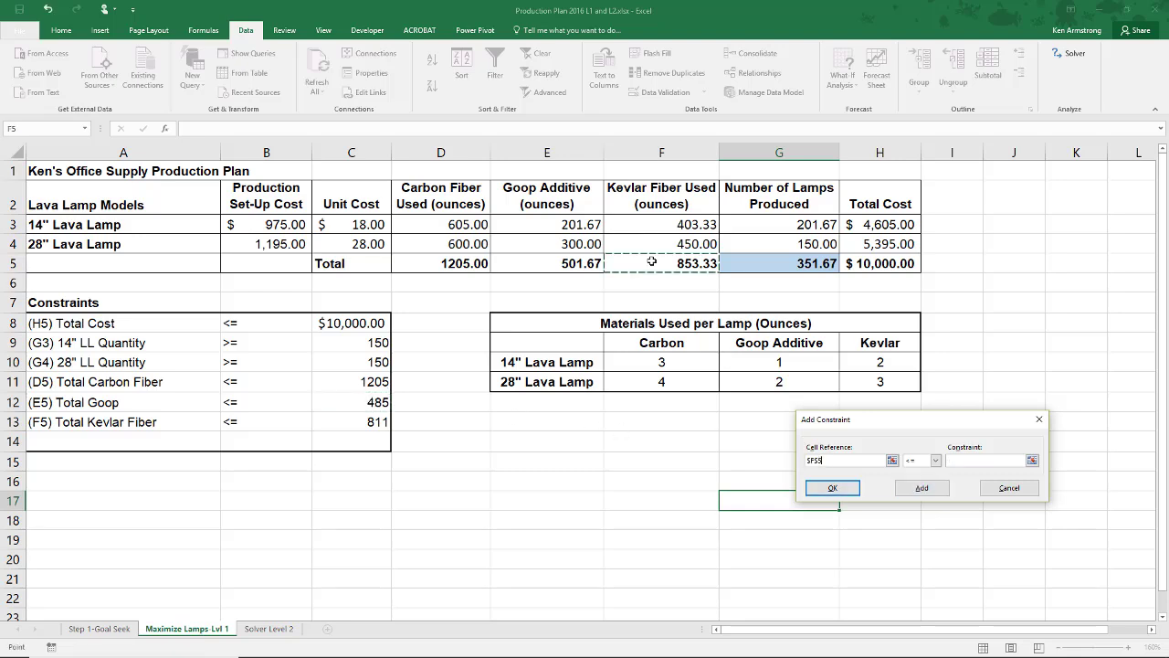
{"action": "left_click", "coordinate": [362, 421]}
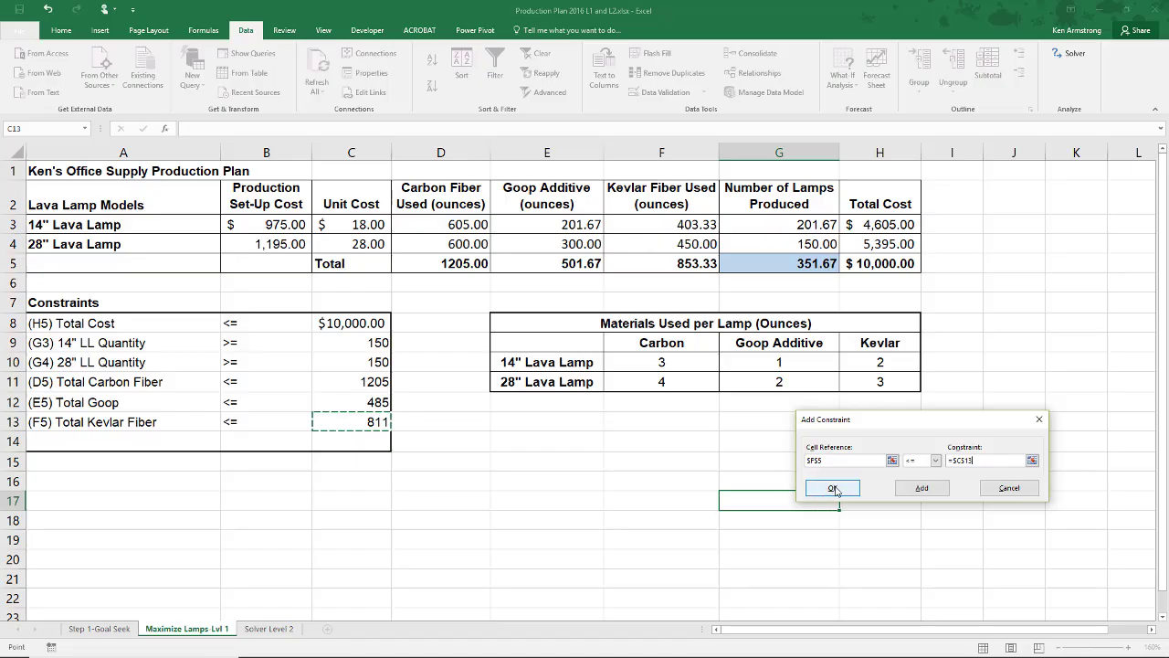
{"action": "left_click", "coordinate": [835, 488]}
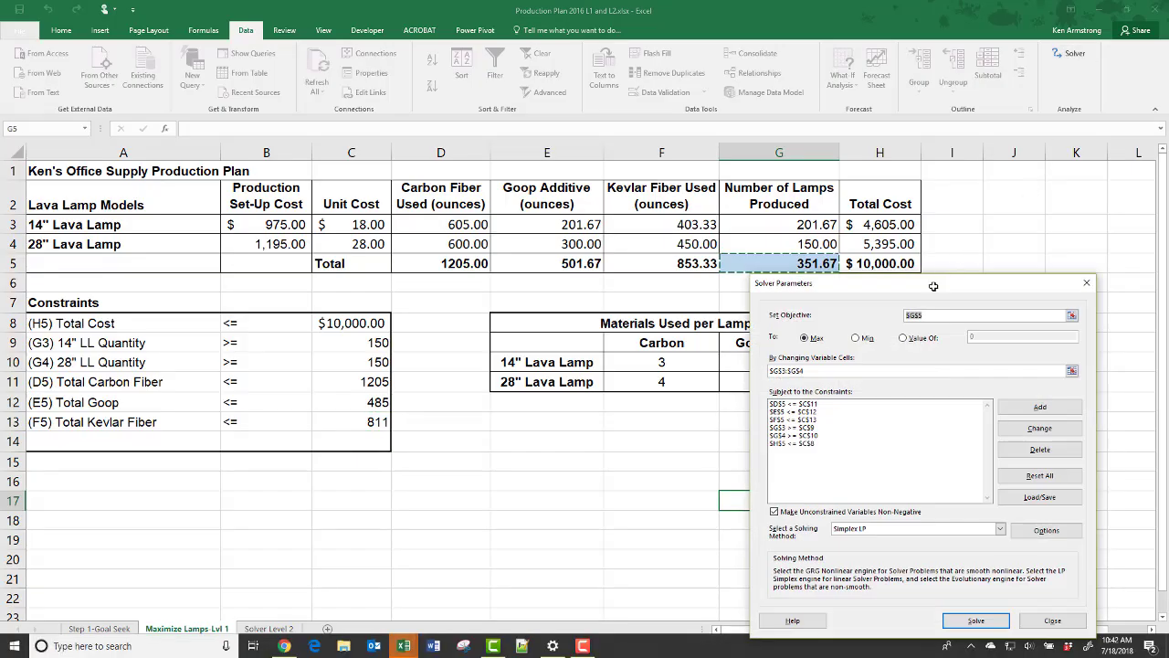
Re-solve and keep 180.5 14-inch plus 150 28-inch lamps, 330.5 total, costing $9,619
{"action": "left_click", "coordinate": [976, 621]}
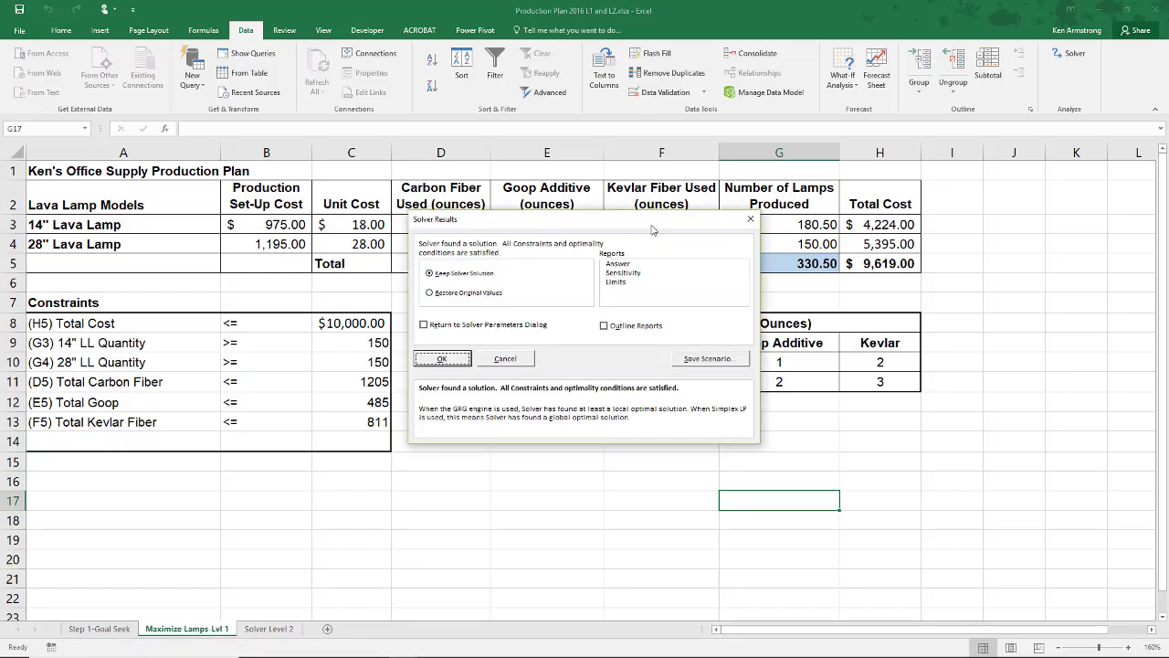
{"action": "left_click_drag", "start_coordinate": [653, 229], "coordinate": [987, 413]}
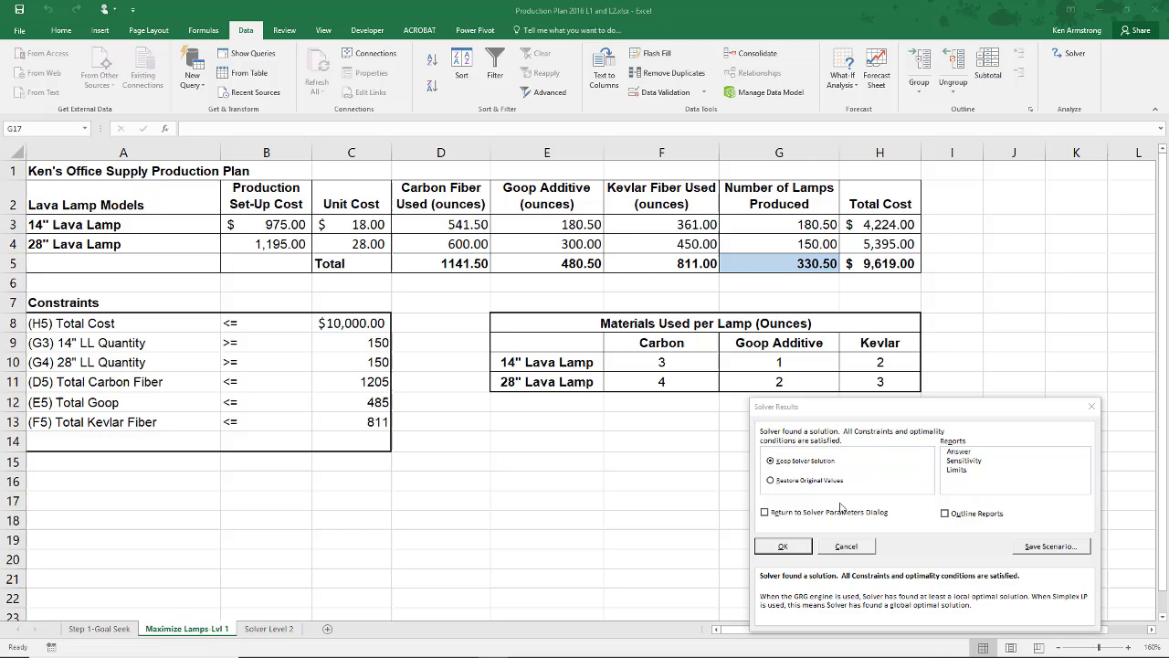
{"action": "left_click", "coordinate": [797, 551]}
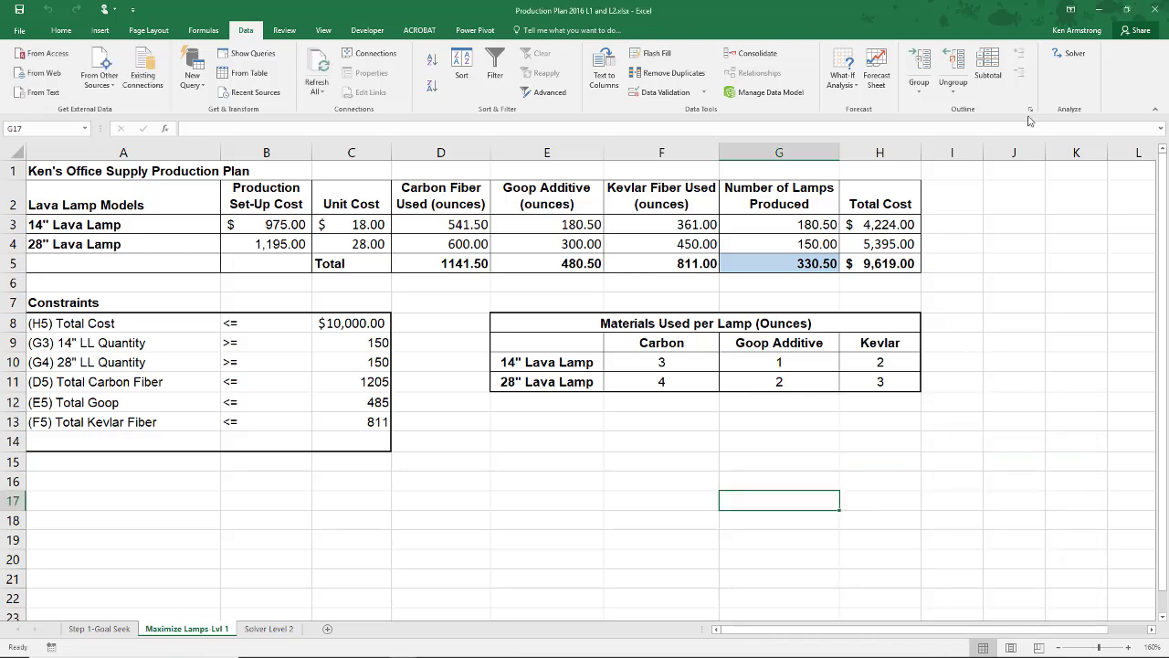
Clear the lamp quantities and add constraints row 14: "(G3:G4) Quantity Produced", "int", "integer"
{"action": "left_click", "coordinate": [1067, 55]}
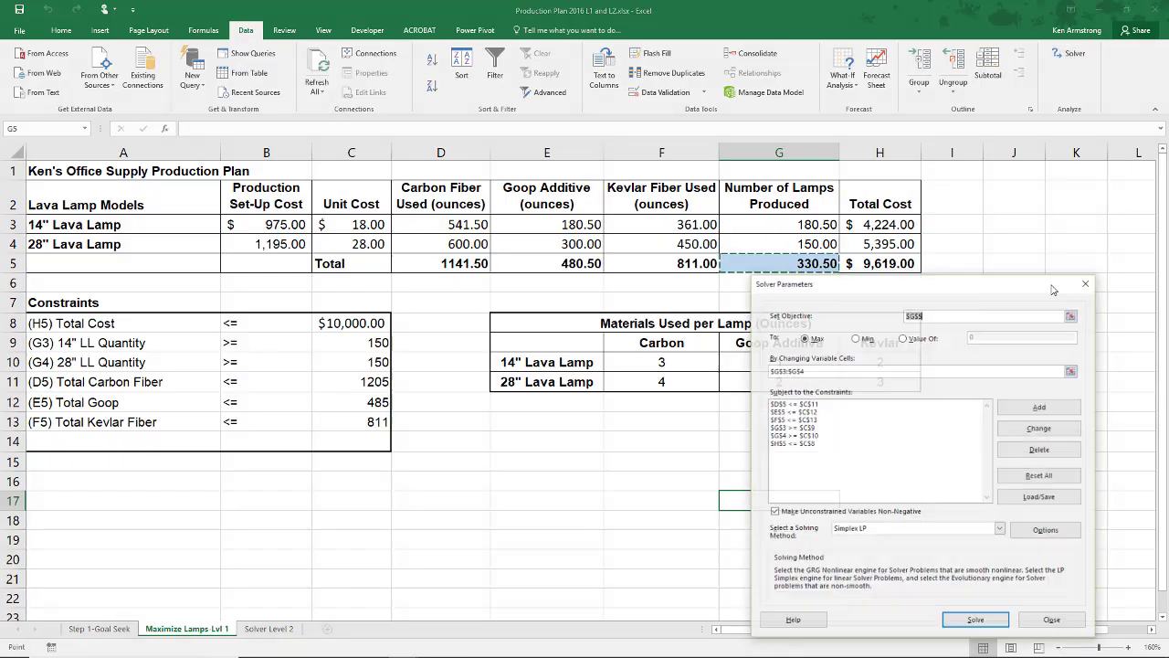
{"action": "left_click_drag", "start_coordinate": [935, 291], "coordinate": [910, 292]}
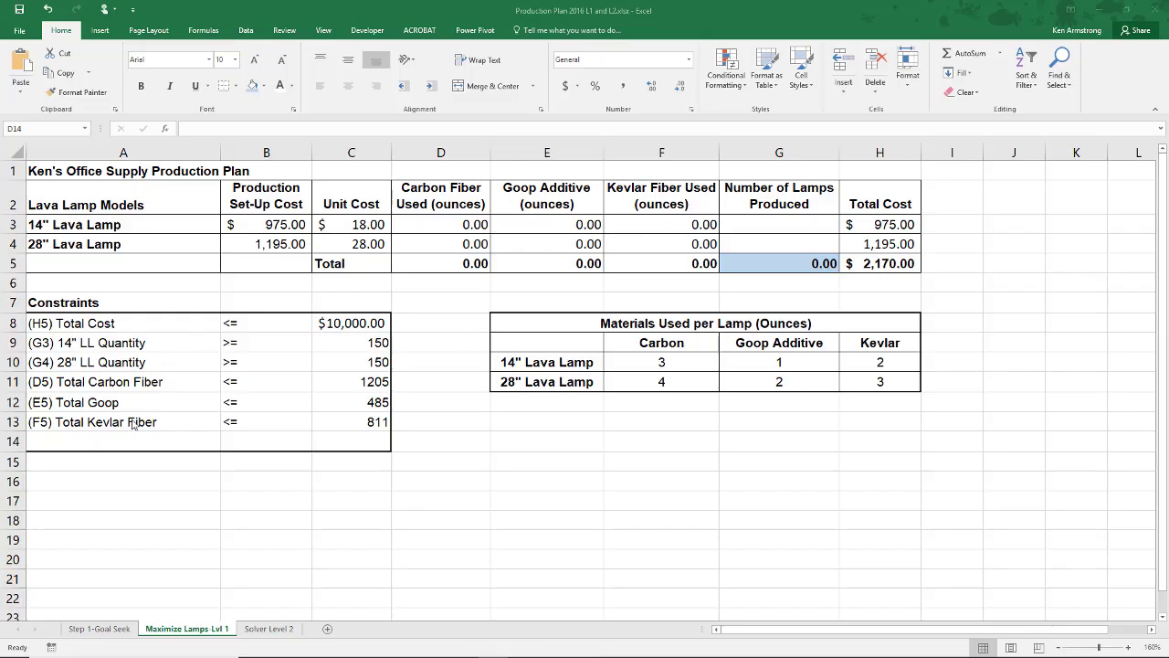
{"action": "left_click_drag", "start_coordinate": [133, 439], "coordinate": [231, 441]}
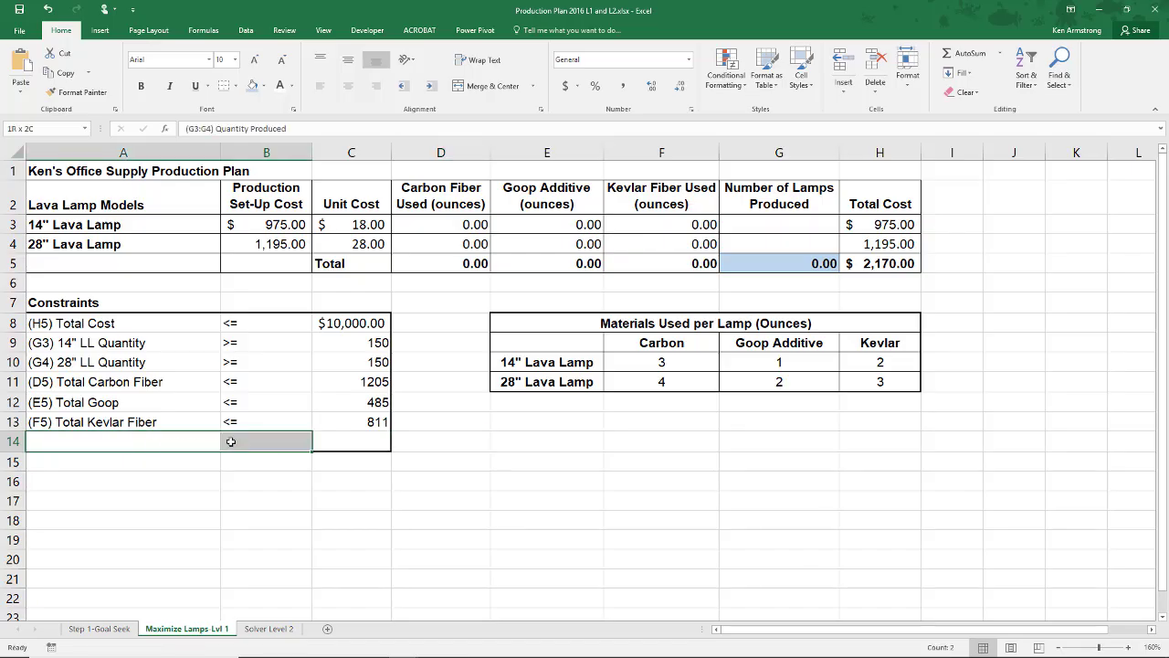
{"action": "left_click", "coordinate": [497, 460]}
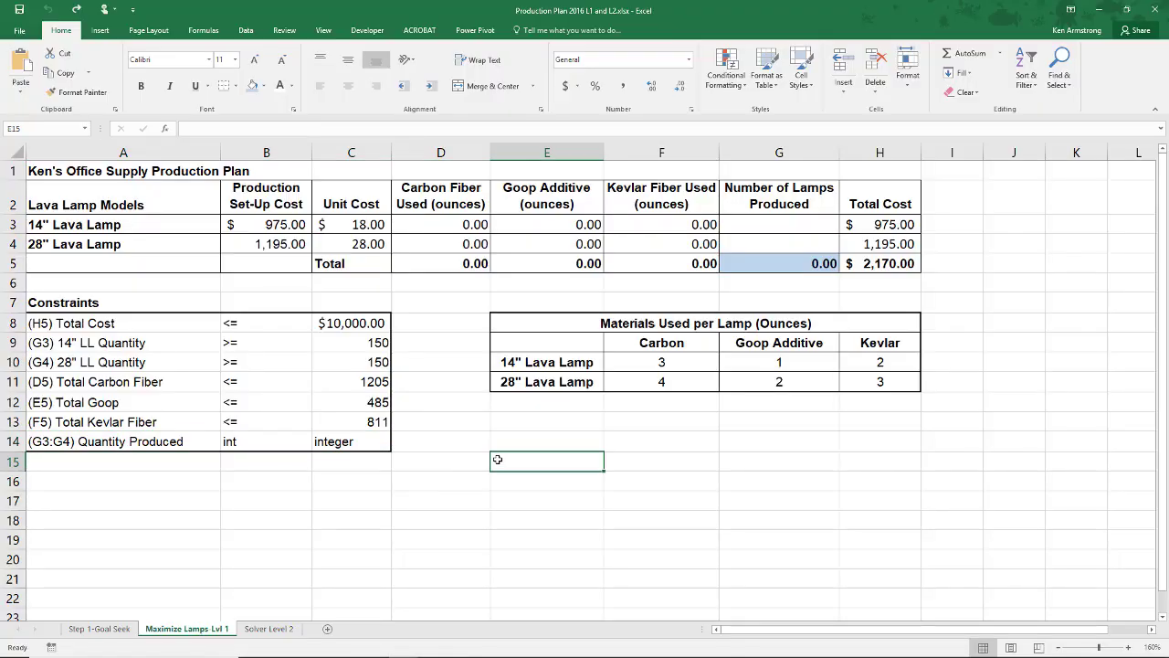
Add a Solver constraint requiring $G$3:$G$4 to be int (whole numbers)
{"action": "left_click", "coordinate": [248, 37]}
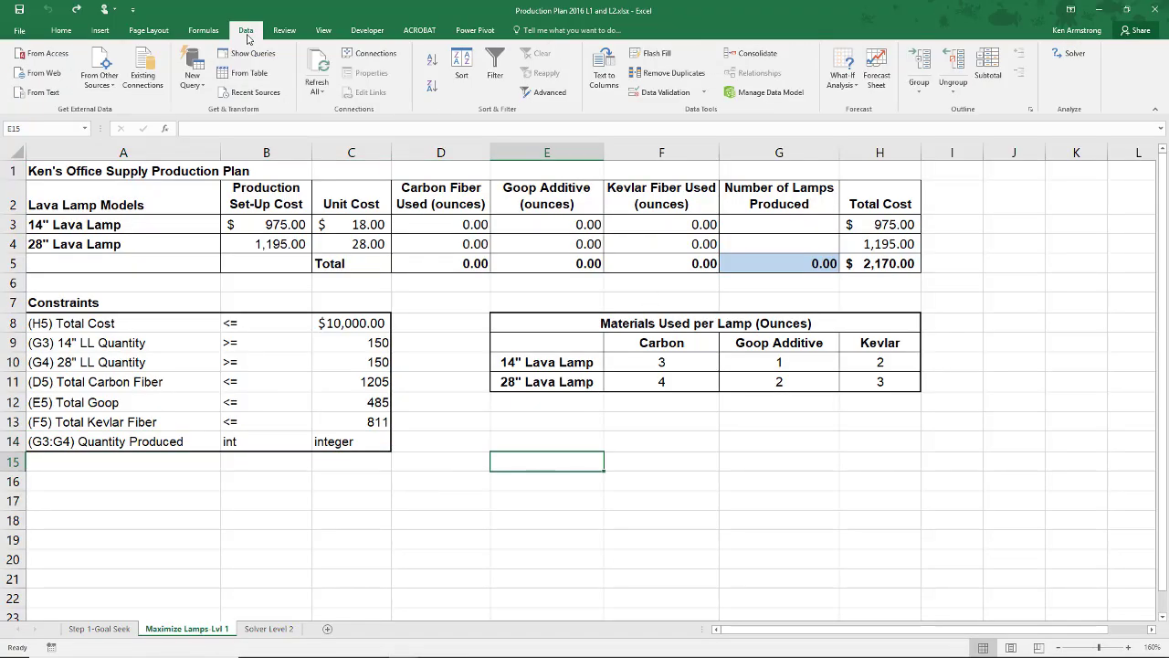
{"action": "left_click", "coordinate": [1071, 55]}
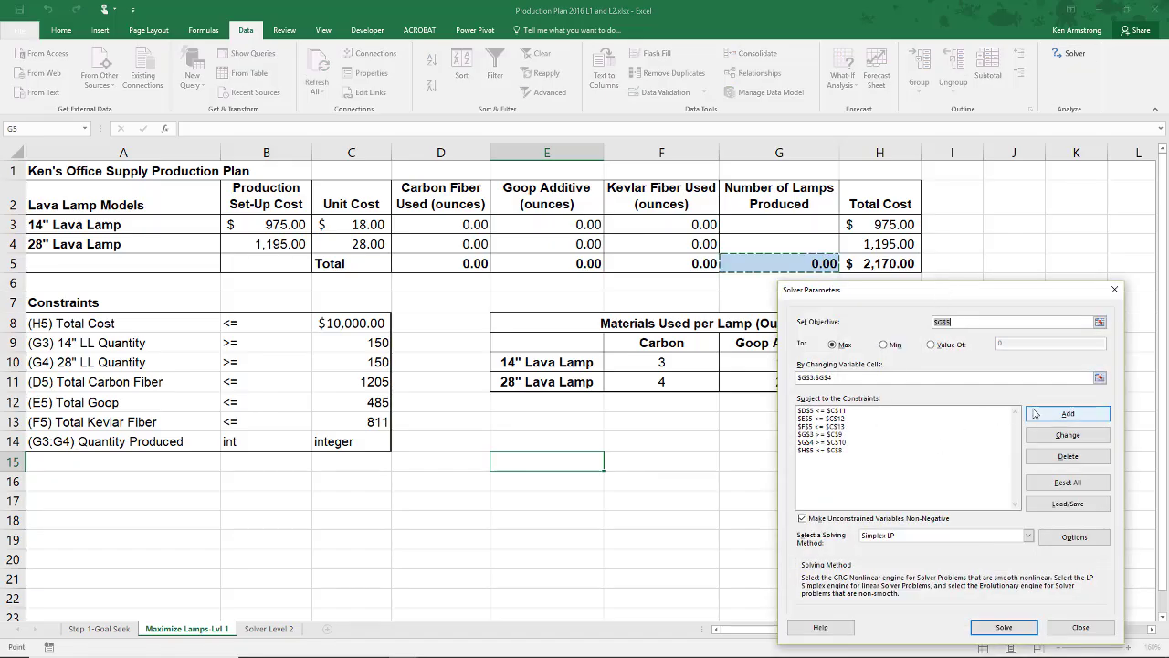
{"action": "left_click", "coordinate": [1058, 412]}
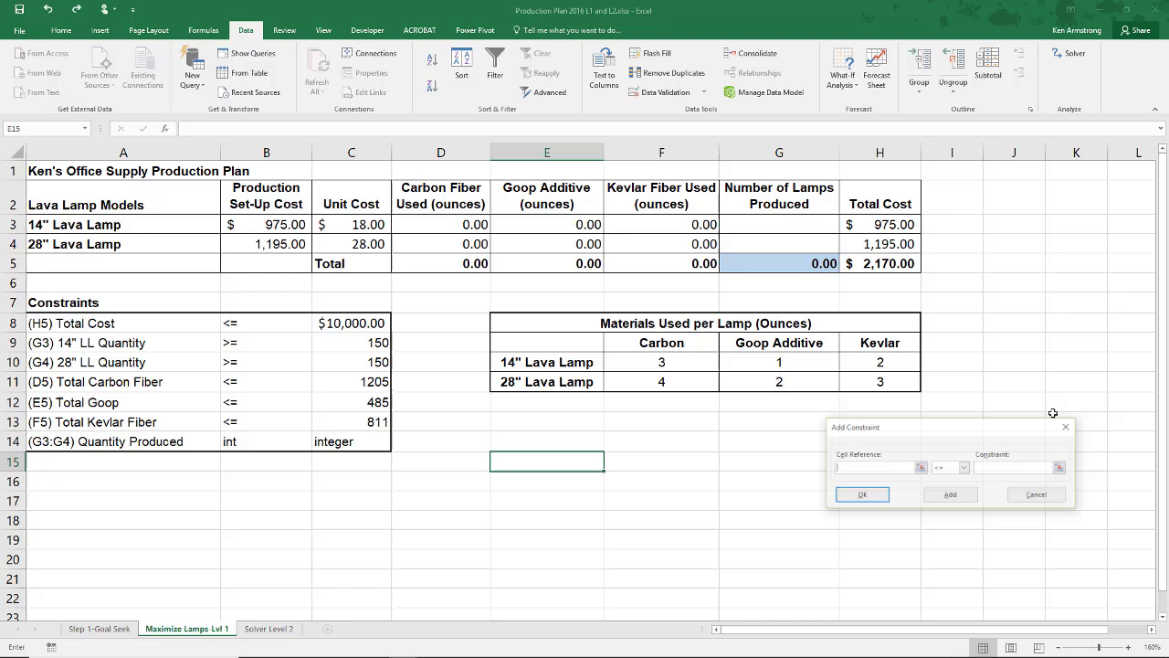
{"action": "left_click_drag", "start_coordinate": [780, 221], "coordinate": [779, 237]}
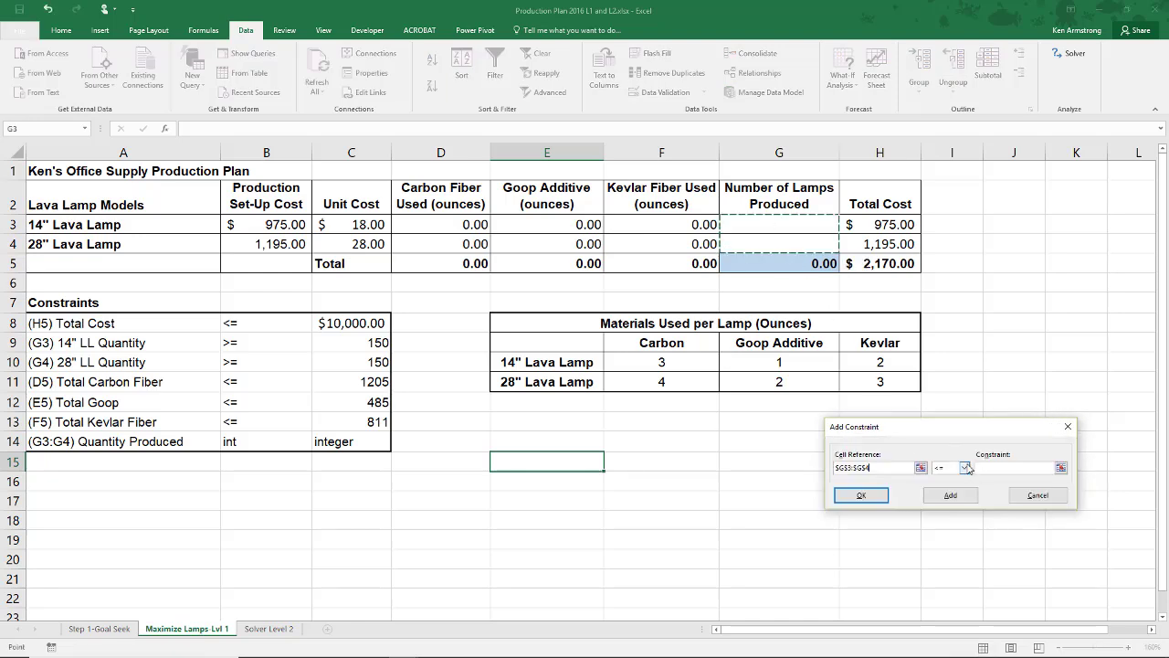
{"action": "left_click", "coordinate": [966, 468]}
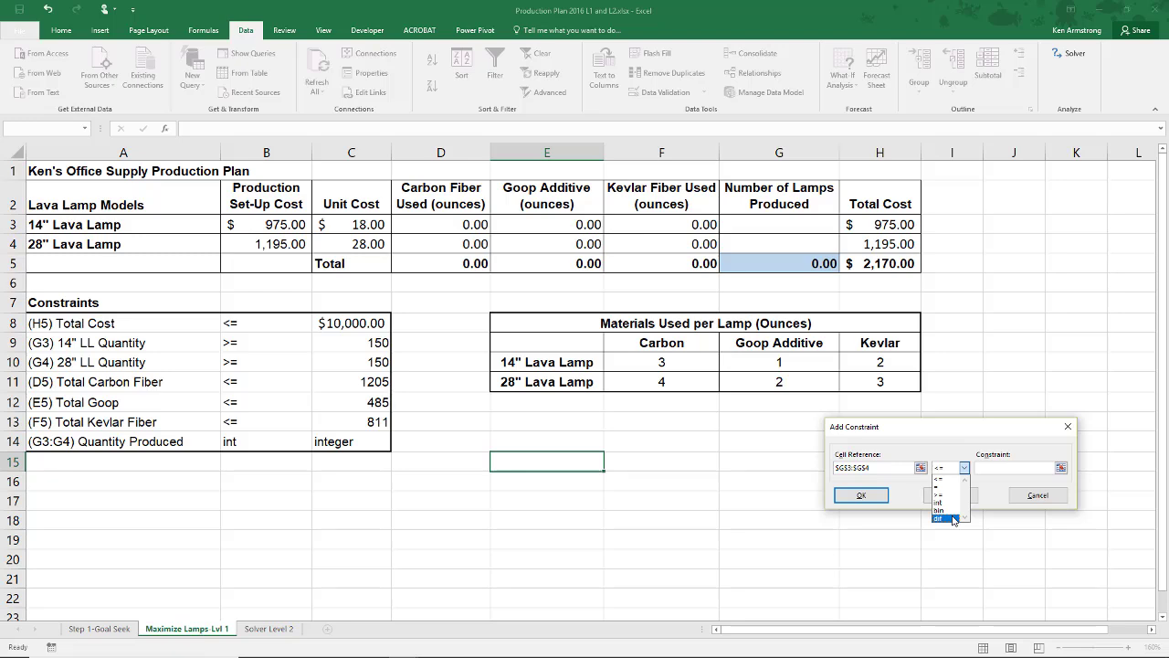
{"action": "left_click", "coordinate": [951, 503]}
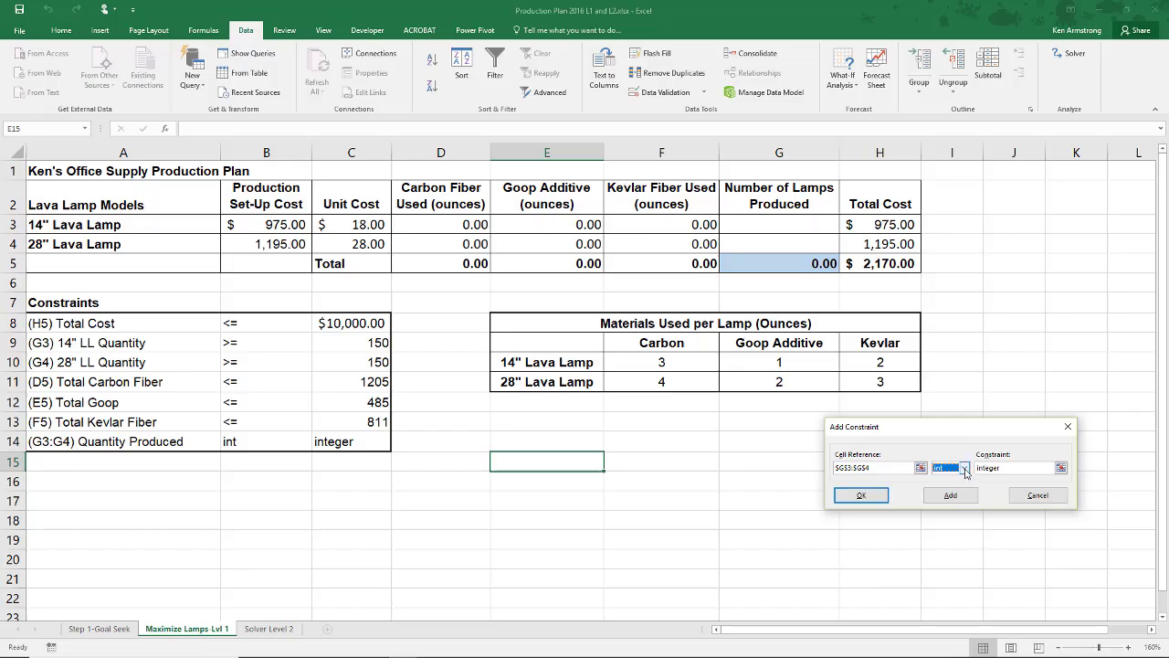
{"action": "left_click", "coordinate": [870, 495]}
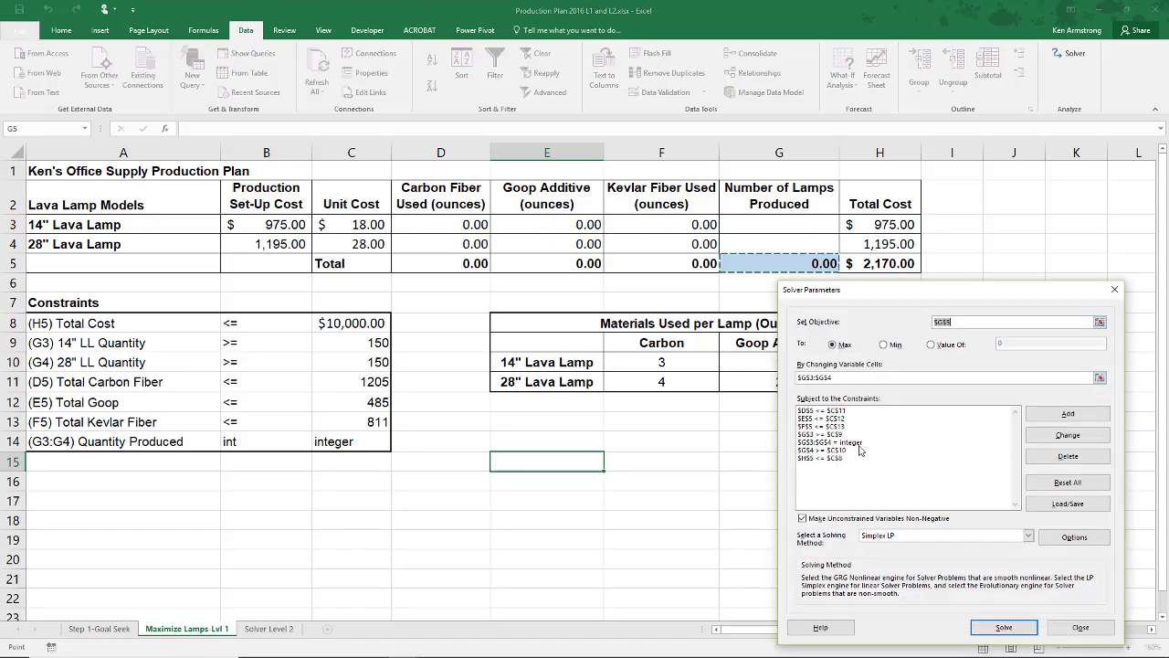
Solve the integer model, yielding 180 and 150 lamps, 330 total at $9,610
{"action": "left_click", "coordinate": [999, 626]}
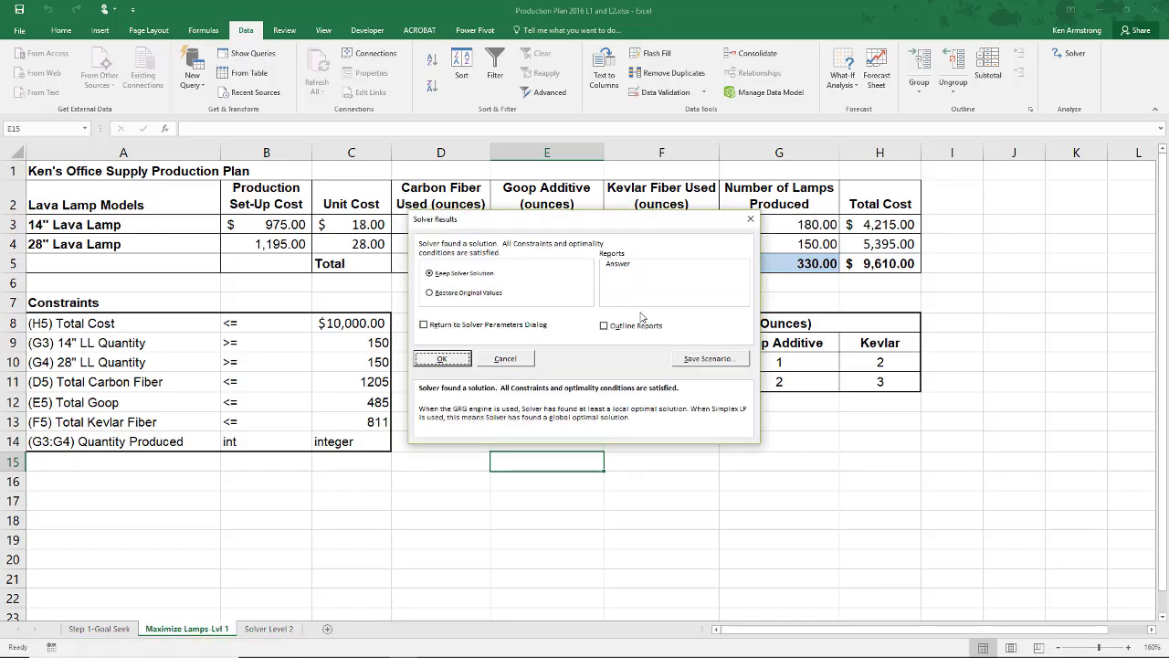
{"action": "left_click_drag", "start_coordinate": [626, 222], "coordinate": [958, 410]}
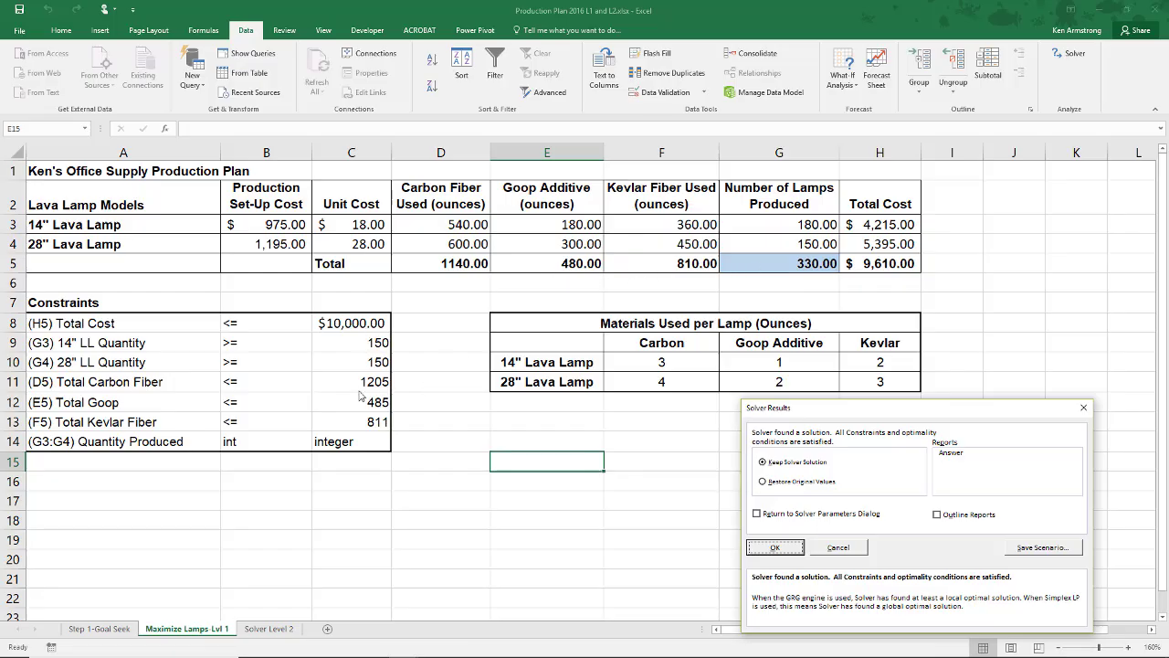
Save the integer Solver solution as the scenario "Rollout production run"
{"action": "left_click", "coordinate": [1044, 548]}
{"action": "type", "text": "Rollout productio"}
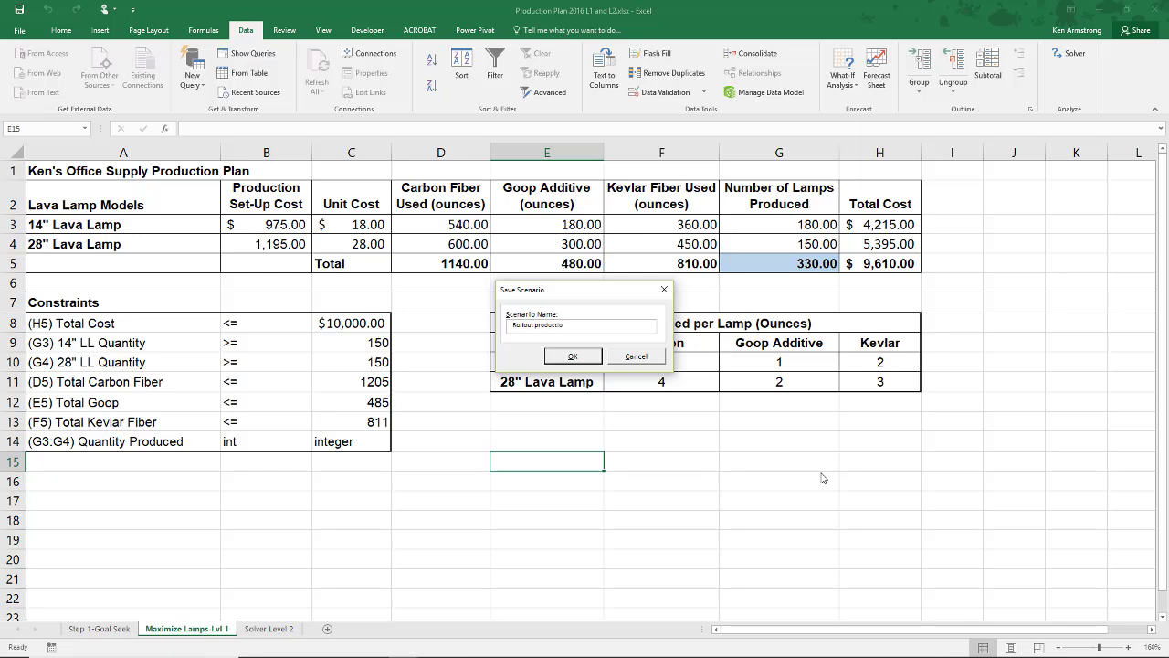
{"action": "type", "text": "n run"}
{"action": "left_click", "coordinate": [590, 357]}
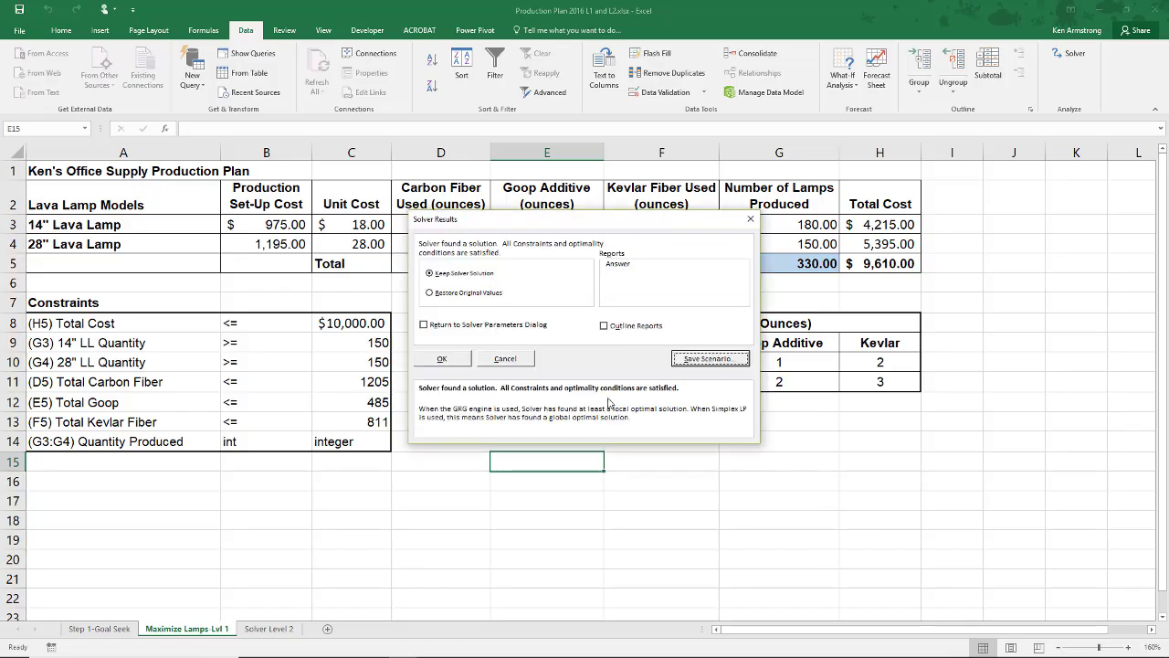
Keep the Solver solution and start a Scenario Manager summary with result cell D5
{"action": "left_click", "coordinate": [454, 360]}
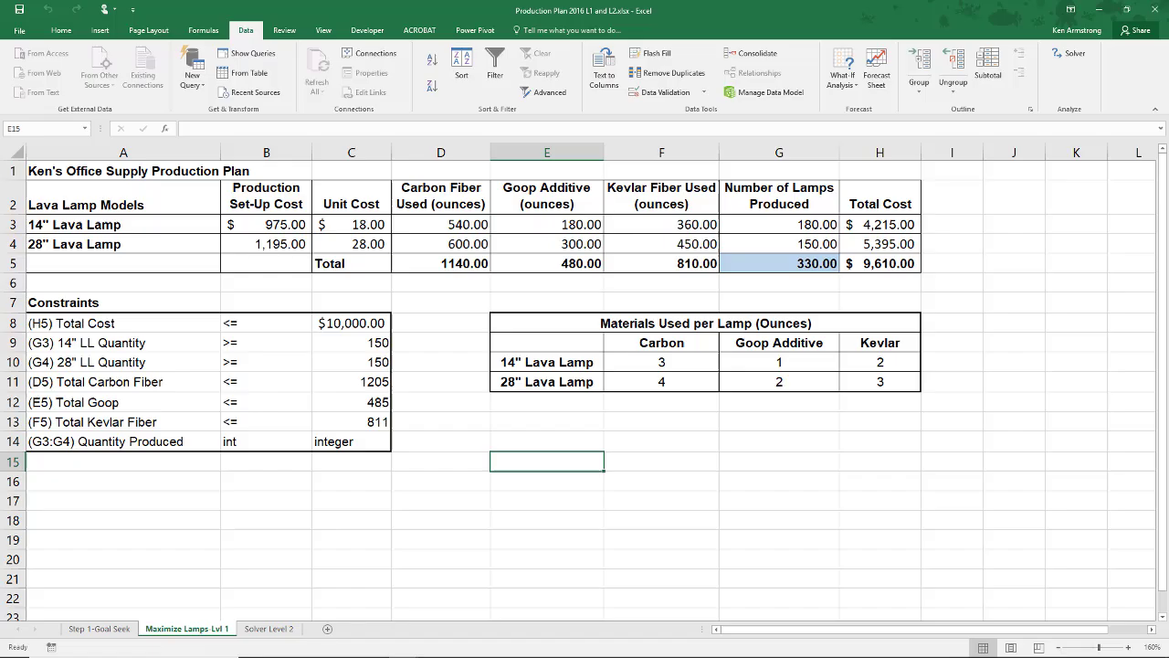
{"action": "left_click", "coordinate": [208, 31]}
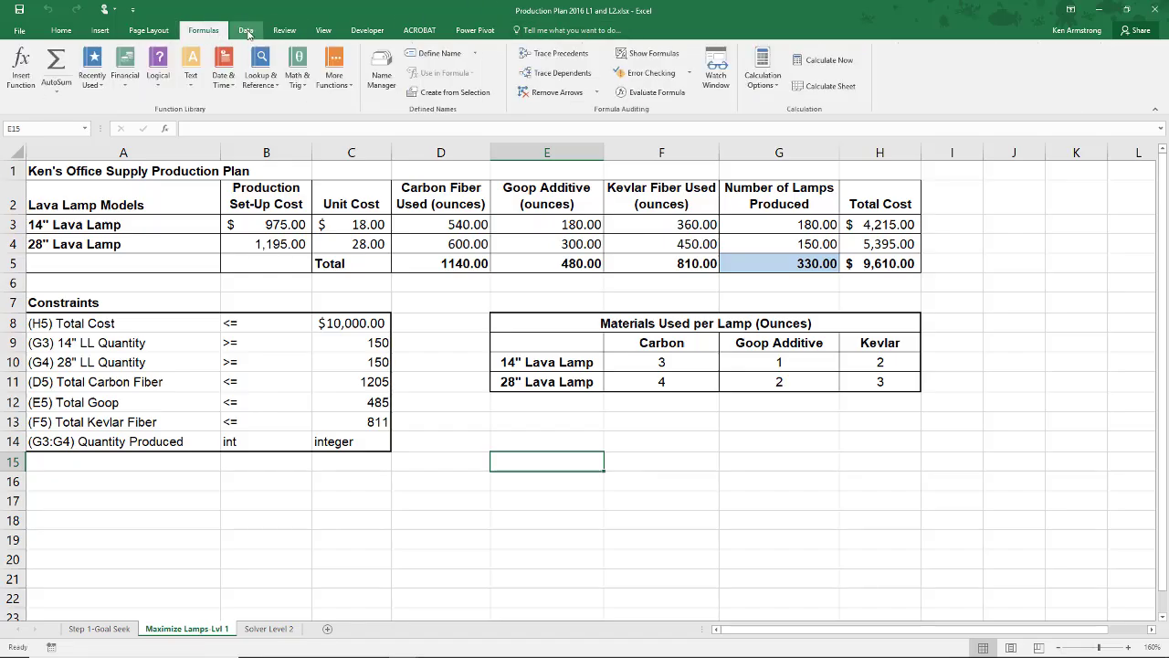
{"action": "left_click", "coordinate": [245, 31]}
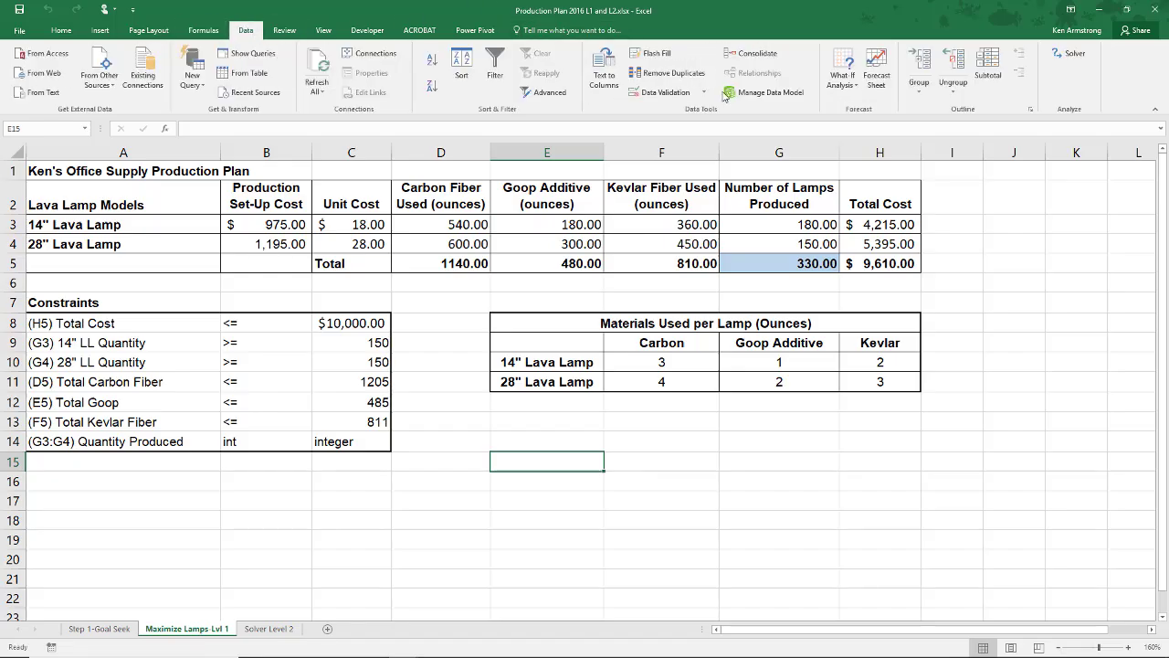
{"action": "left_click", "coordinate": [842, 78]}
{"action": "left_click", "coordinate": [868, 111]}
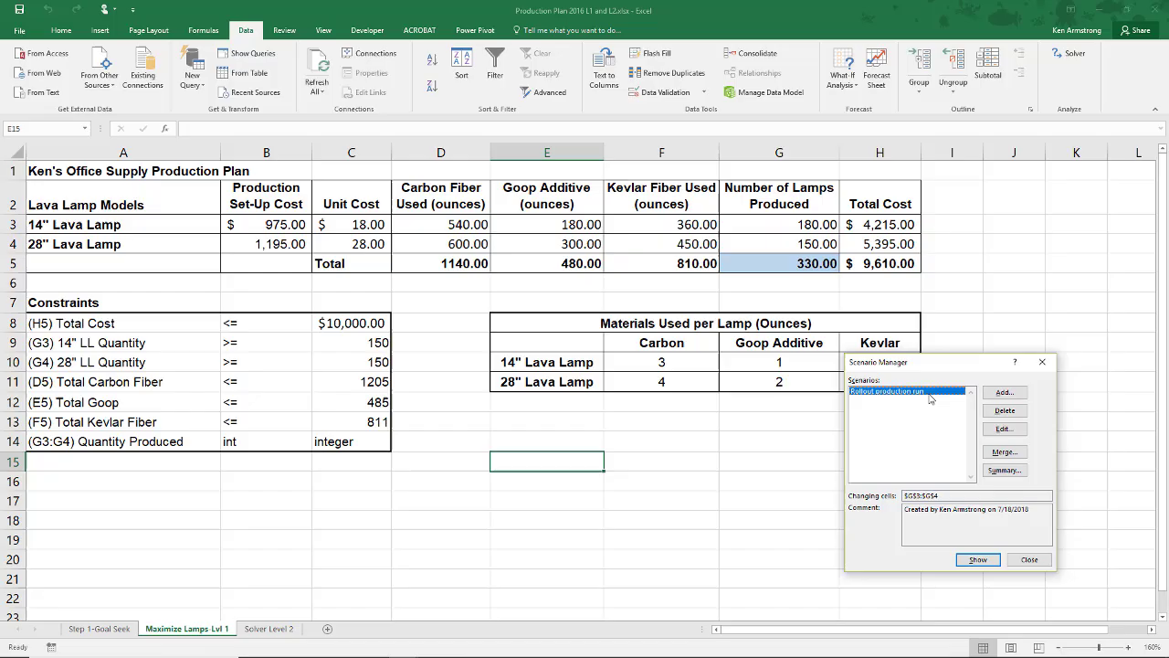
{"action": "left_click", "coordinate": [1003, 472]}
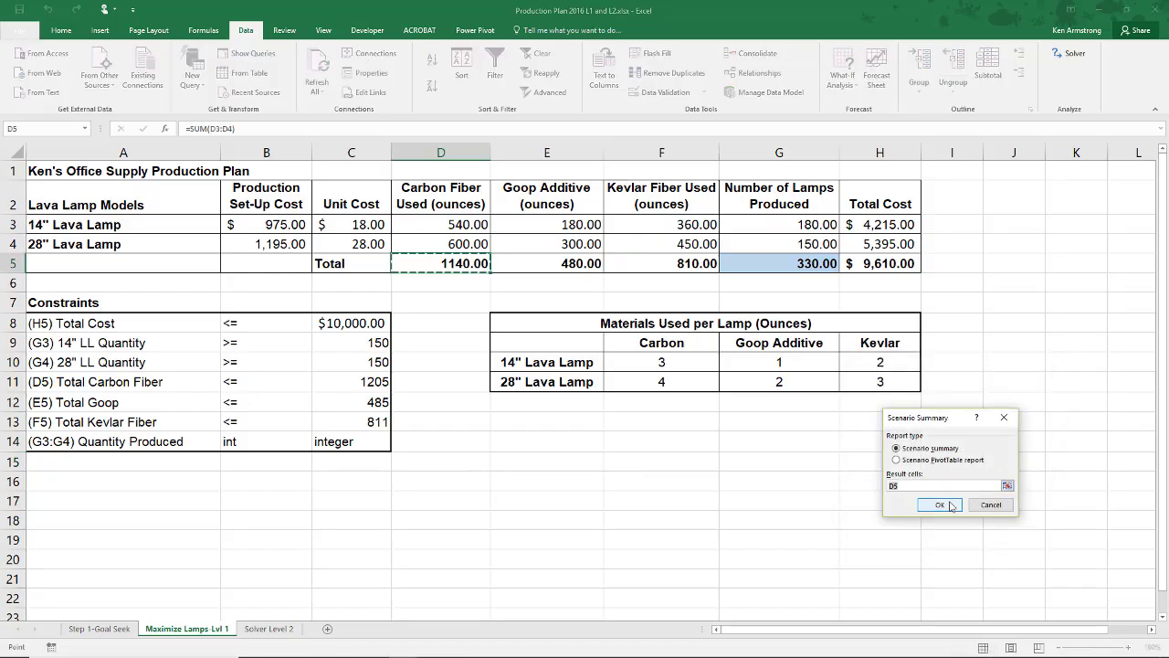
Create the Scenario Summary sheet, then return to Maximize Lamps Lvl 1 and reopen Solver from G12
{"action": "left_click", "coordinate": [941, 504]}
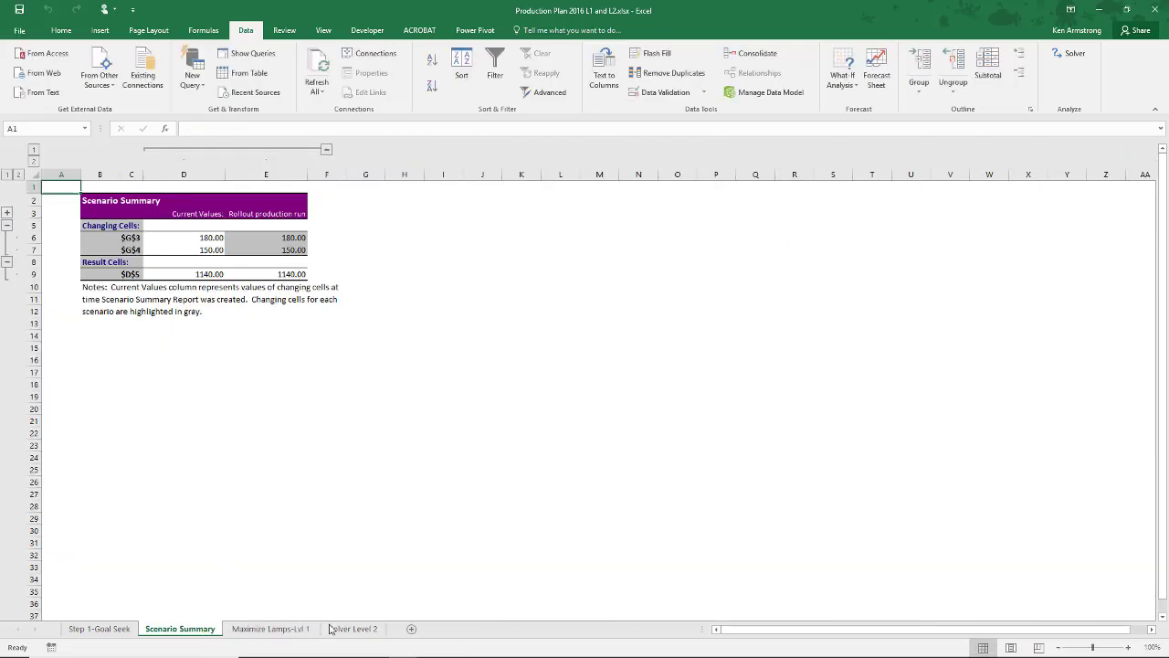
{"action": "left_click", "coordinate": [265, 630]}
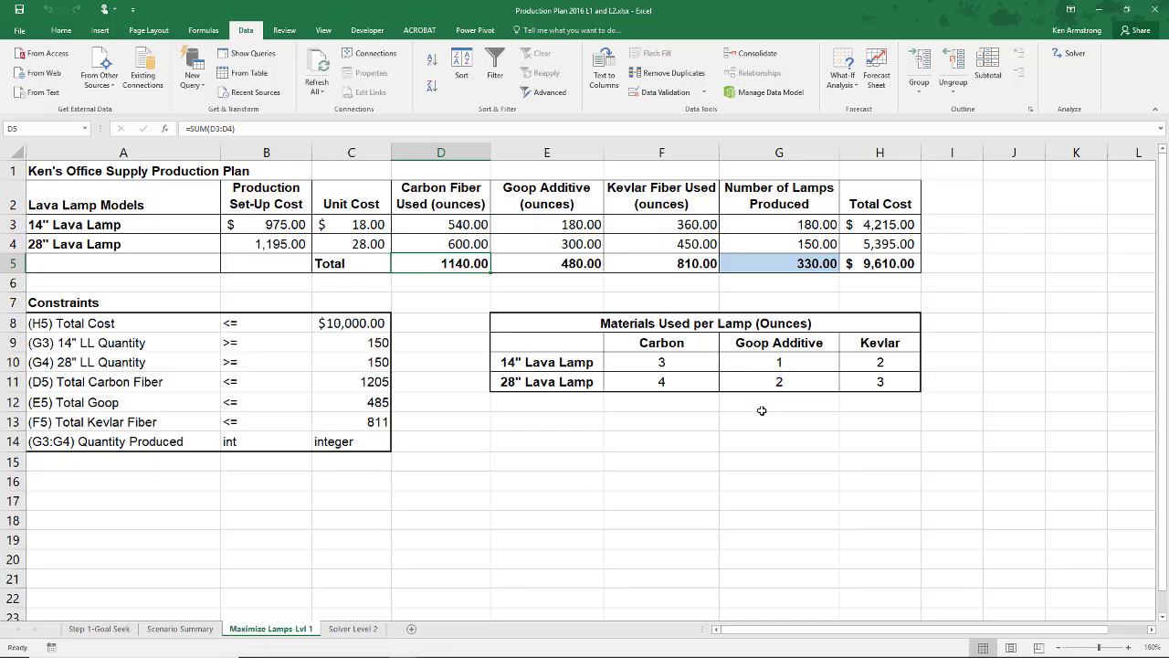
{"action": "left_click", "coordinate": [762, 411]}
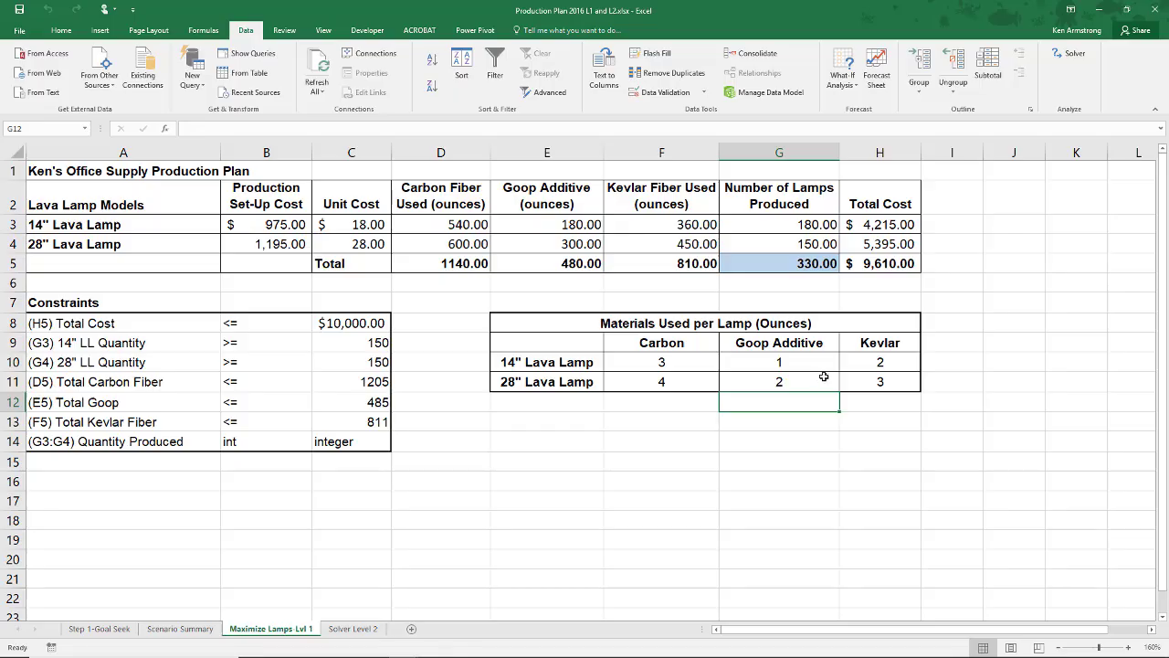
{"action": "left_click", "coordinate": [1075, 55]}
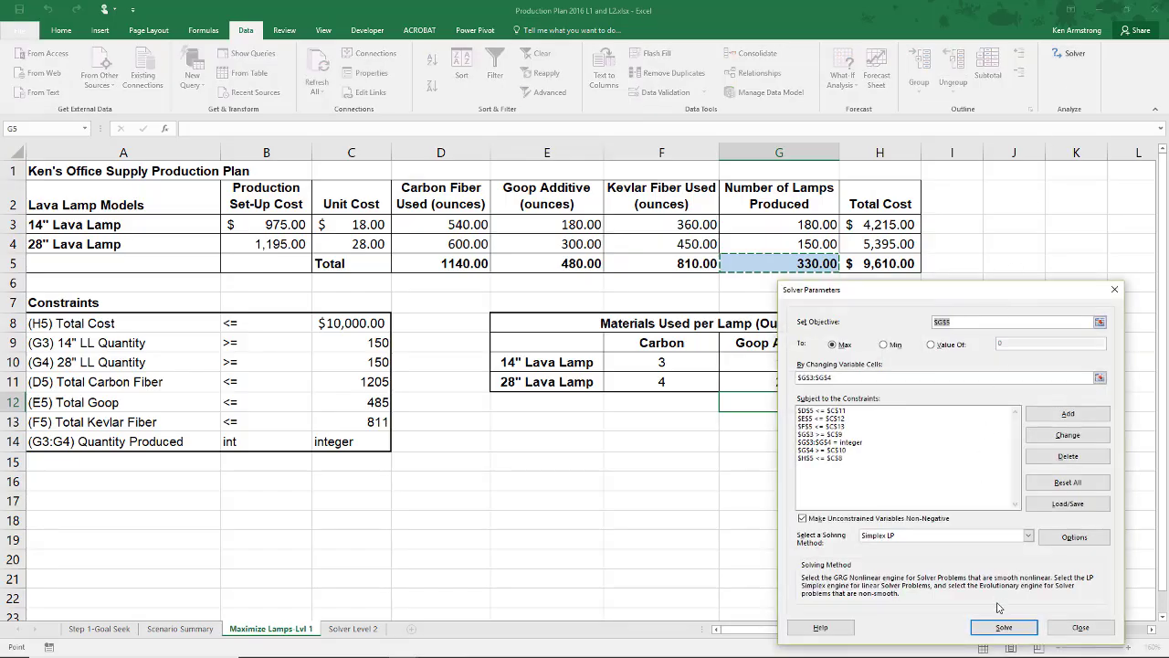
Re-solve the lamp model, keeping 330 lamps at $9,610, and generate an Answer Report sheet
{"action": "left_click", "coordinate": [1004, 629]}
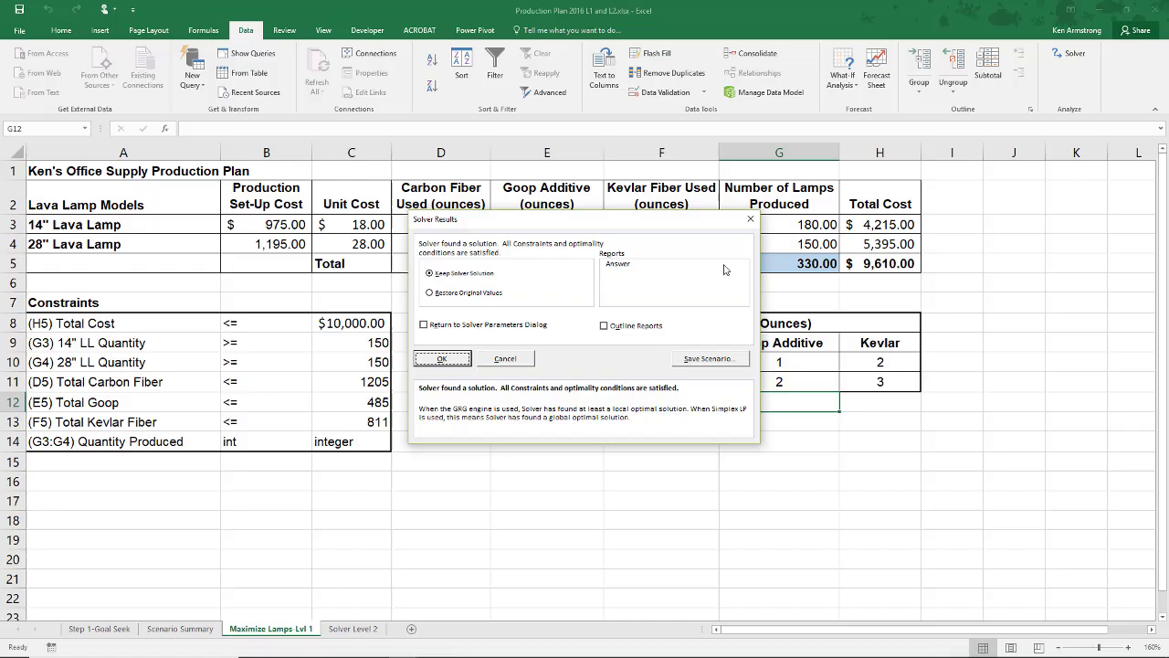
{"action": "mouse_move", "coordinate": [666, 224]}
{"action": "left_mouse_down"}
{"action": "mouse_move", "coordinate": [866, 349]}
{"action": "mouse_move", "coordinate": [976, 453]}
{"action": "left_mouse_up"}
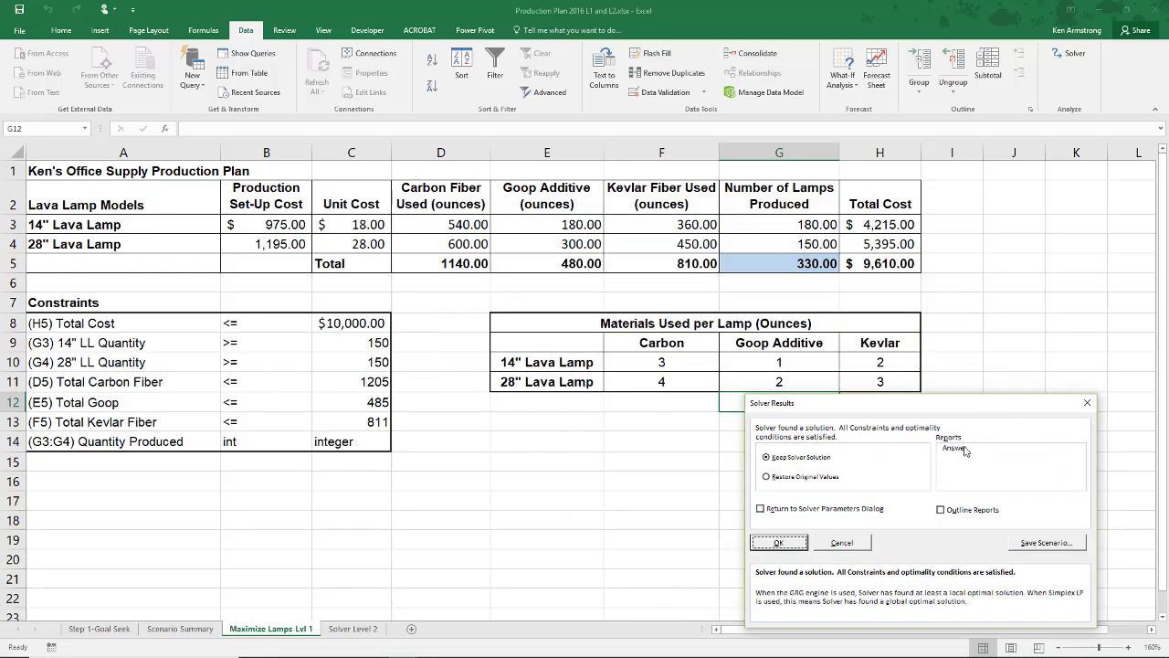
{"action": "left_click", "coordinate": [966, 448]}
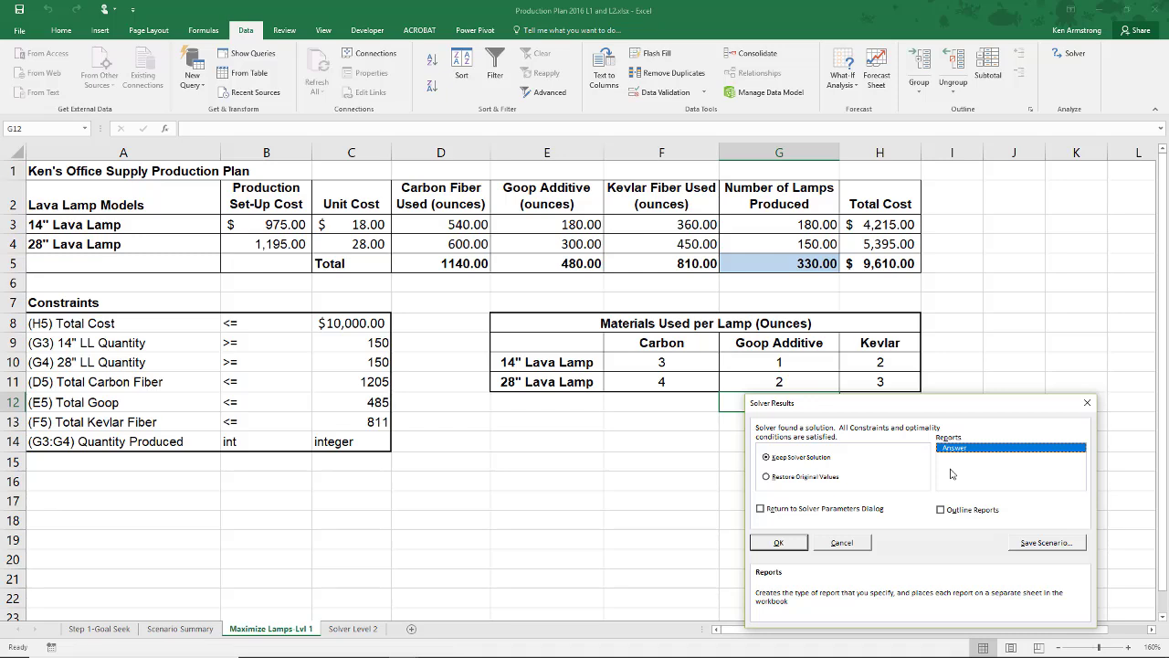
{"action": "left_click", "coordinate": [784, 544]}
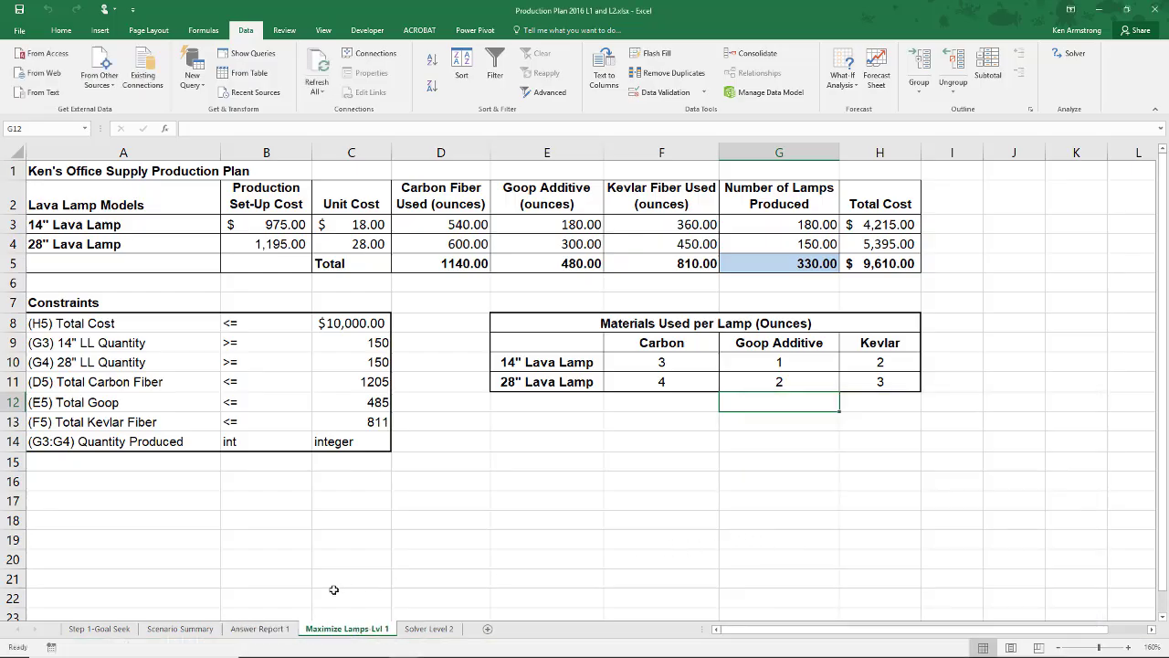
{"action": "left_click", "coordinate": [280, 630]}
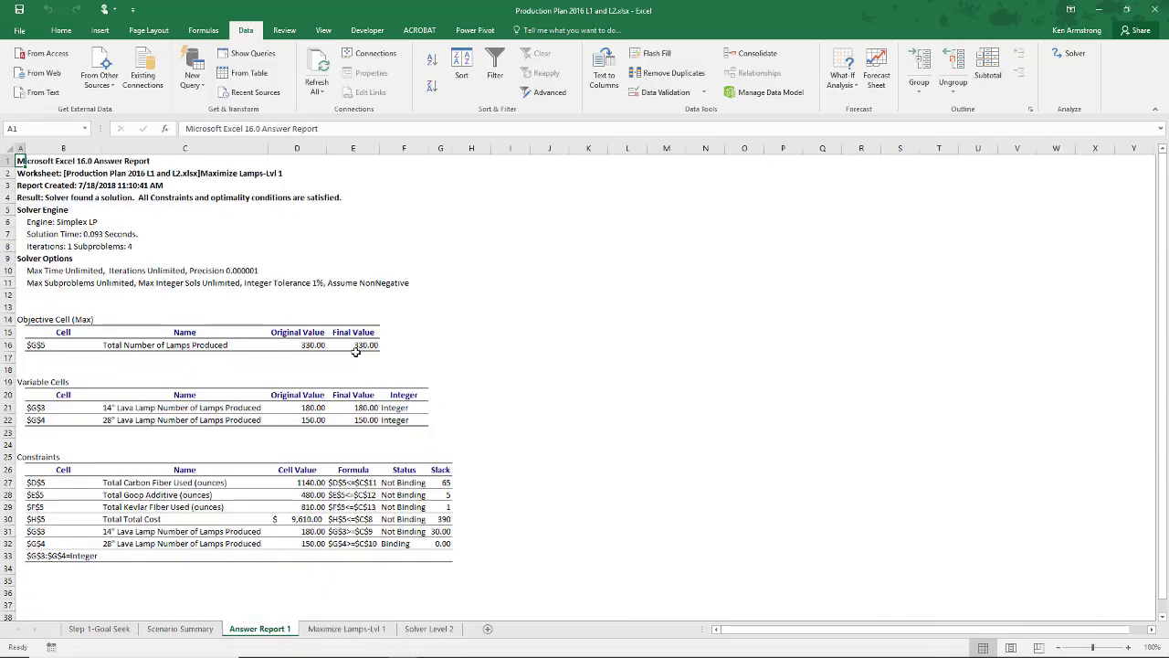
{"action": "left_click", "coordinate": [311, 346]}
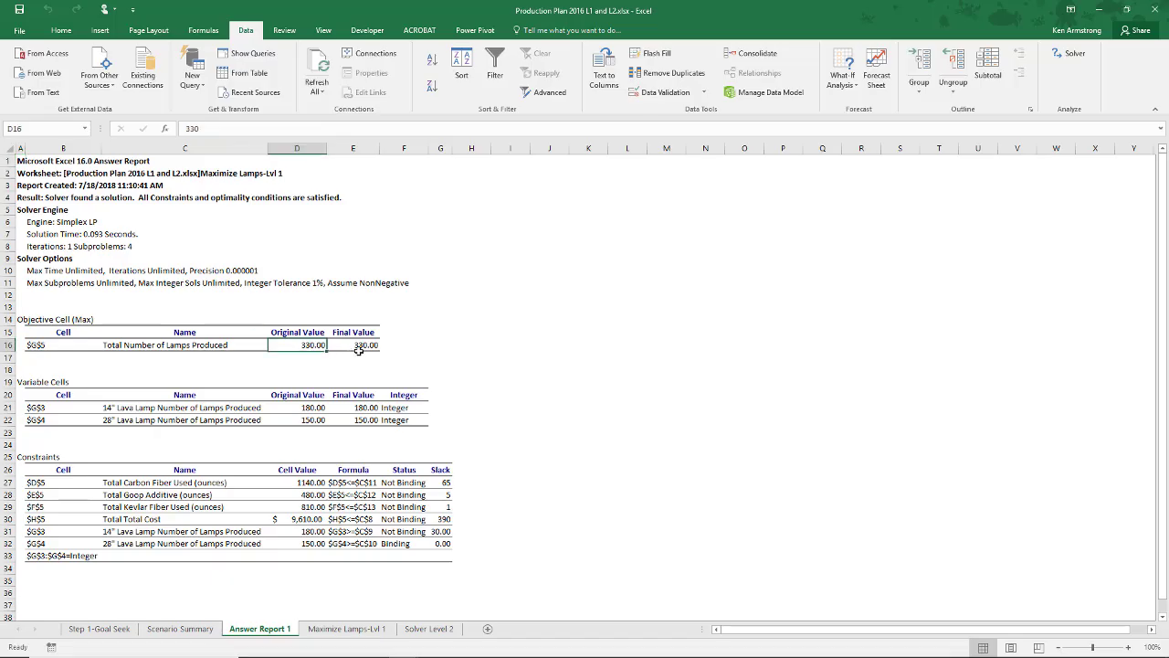
{"action": "left_click", "coordinate": [354, 345]}
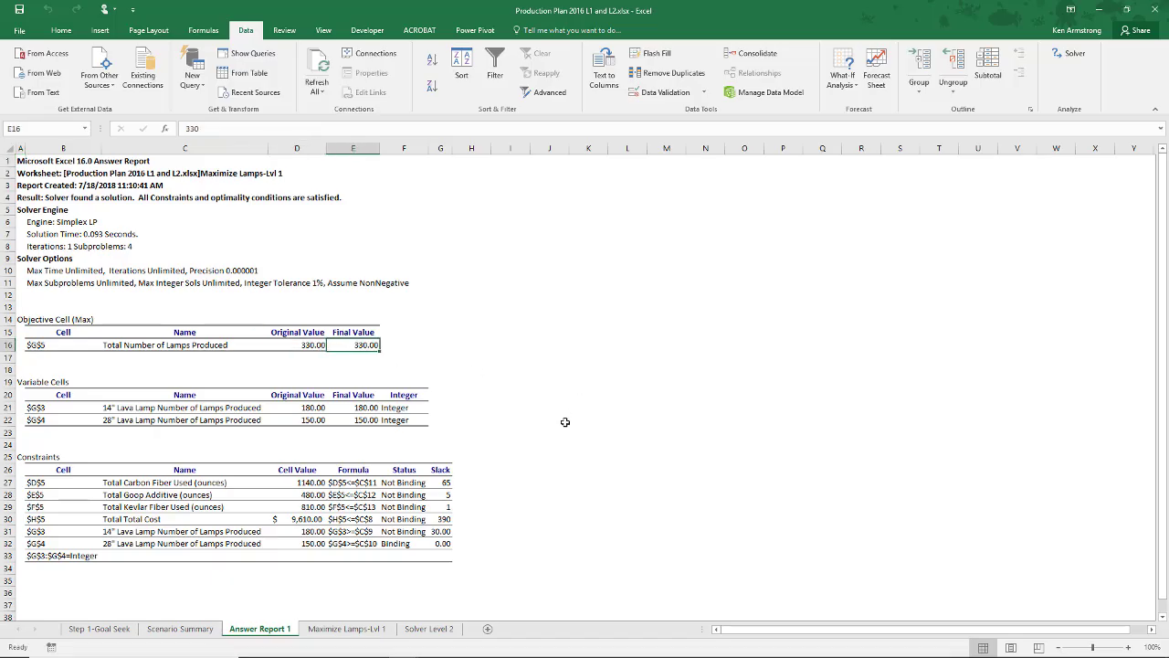
{"action": "left_click", "coordinate": [355, 409]}
{"action": "scroll", "coordinate": [514, 504], "scroll_direction": "down", "scroll_amount": 2}
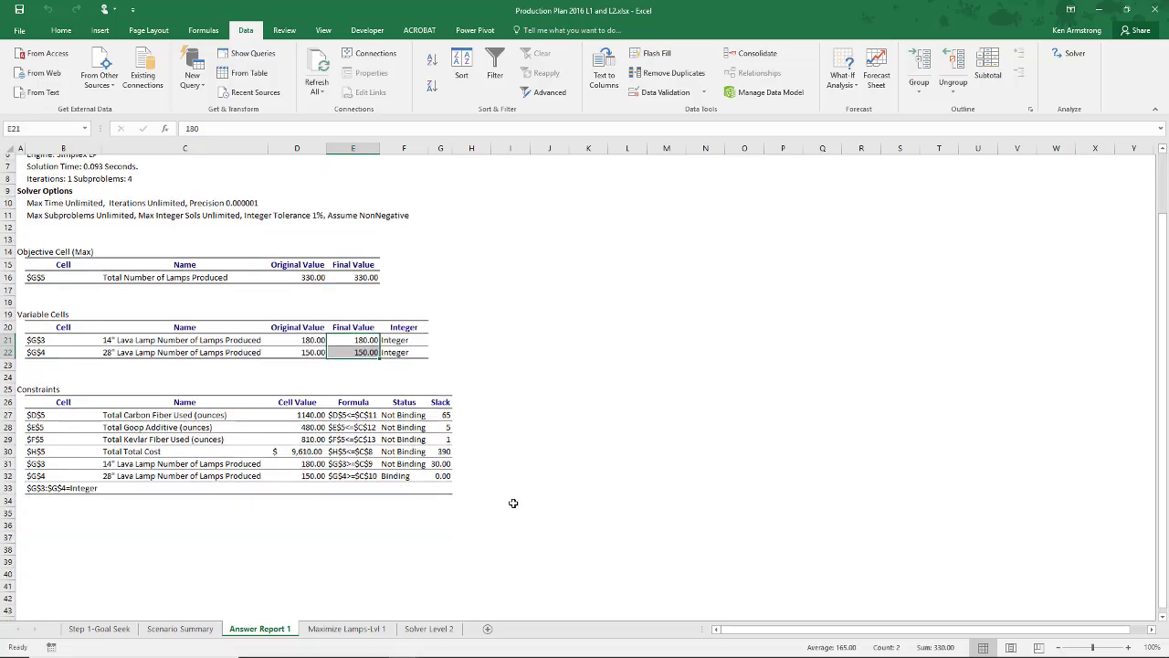
{"action": "scroll", "coordinate": [513, 503], "scroll_direction": "down", "scroll_amount": 1}
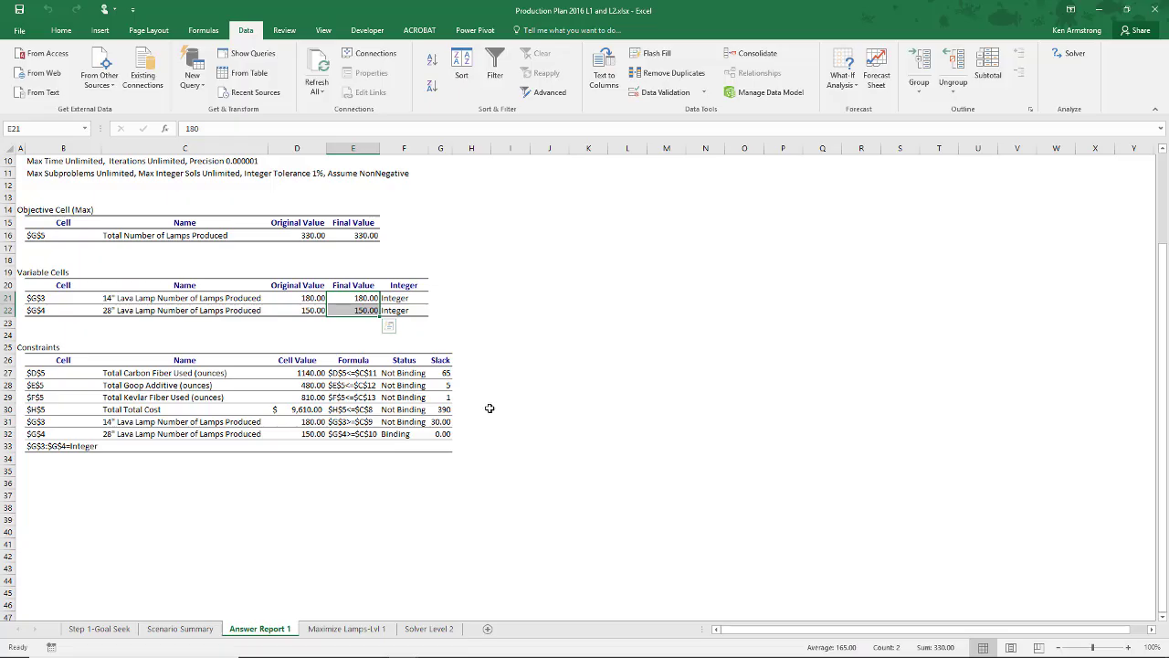
{"action": "left_click", "coordinate": [404, 435]}
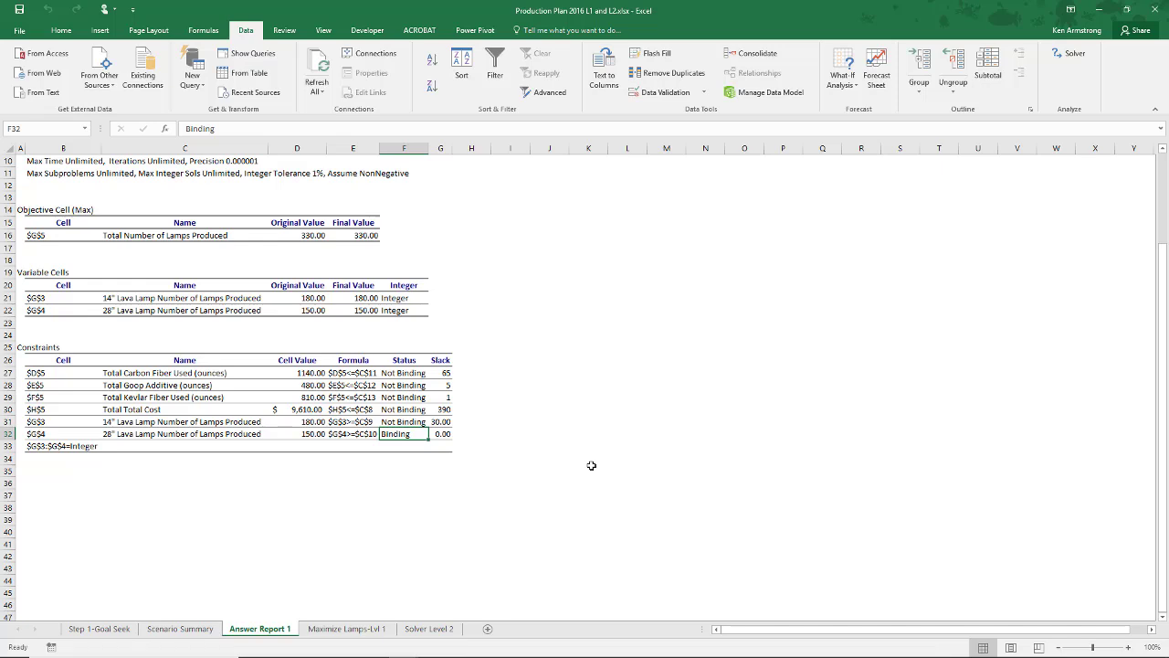
{"action": "key", "text": "Right"}
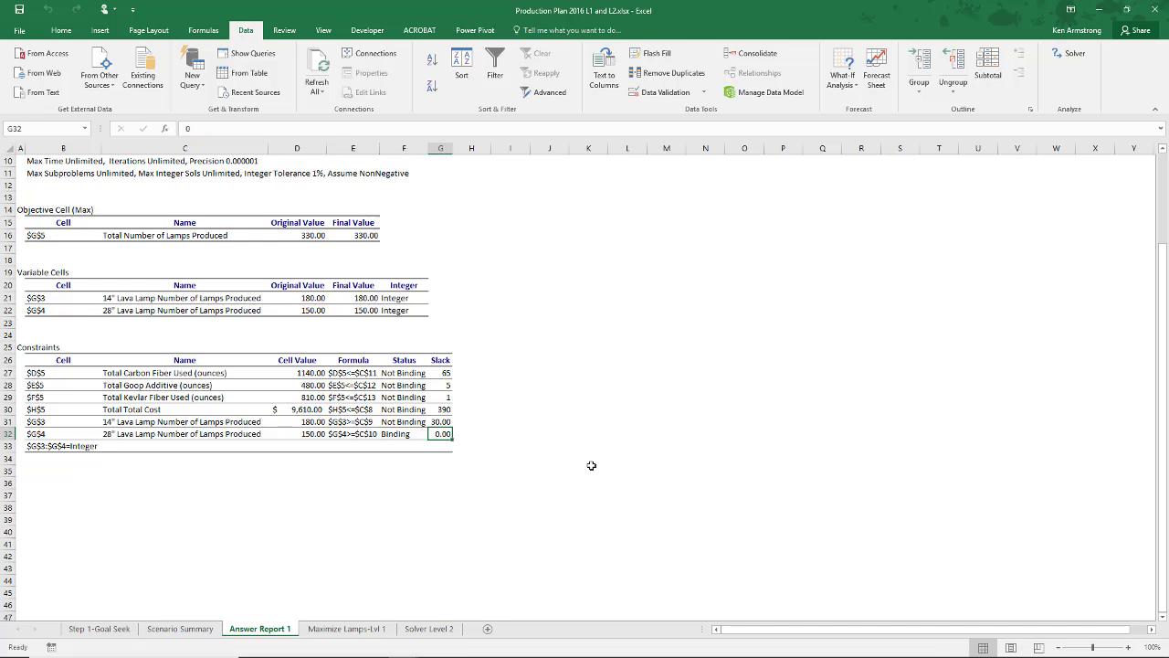
{"action": "key", "text": "Left"}
{"action": "key", "text": "Up"}
{"action": "key", "text": "Up"}
{"action": "key", "text": "Up"}
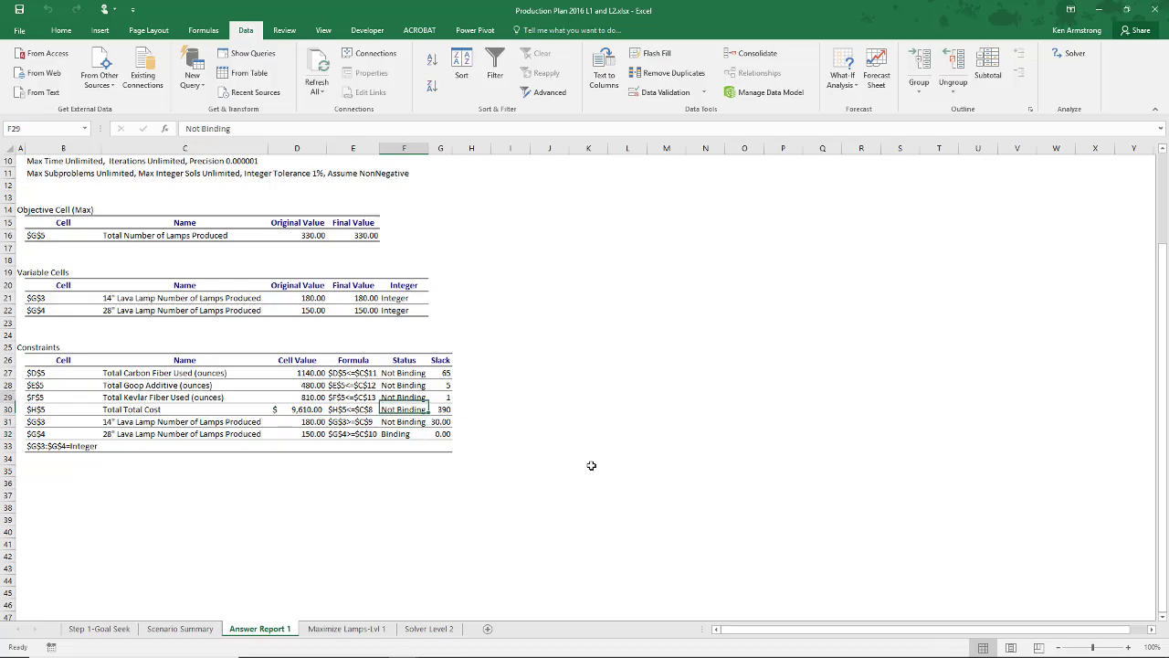
{"action": "key", "text": "Up"}
{"action": "key", "text": "Up"}
{"action": "key", "text": "Down"}
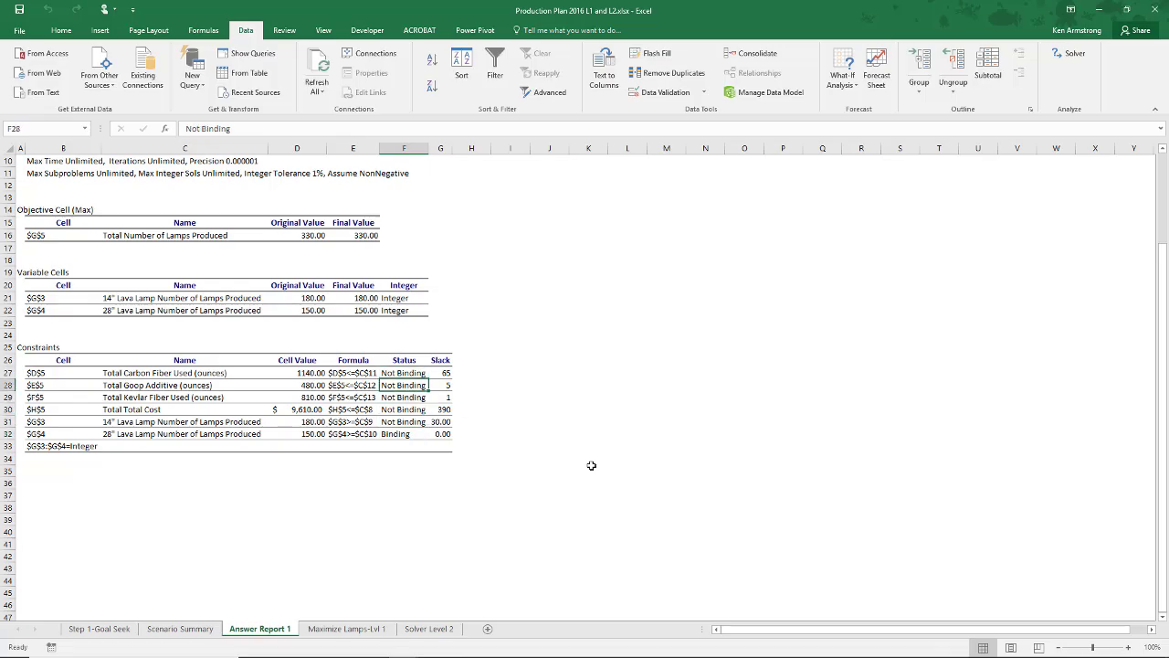
{"action": "key", "text": "Down"}
{"action": "key", "text": "Down"}
{"action": "key", "text": "Down"}
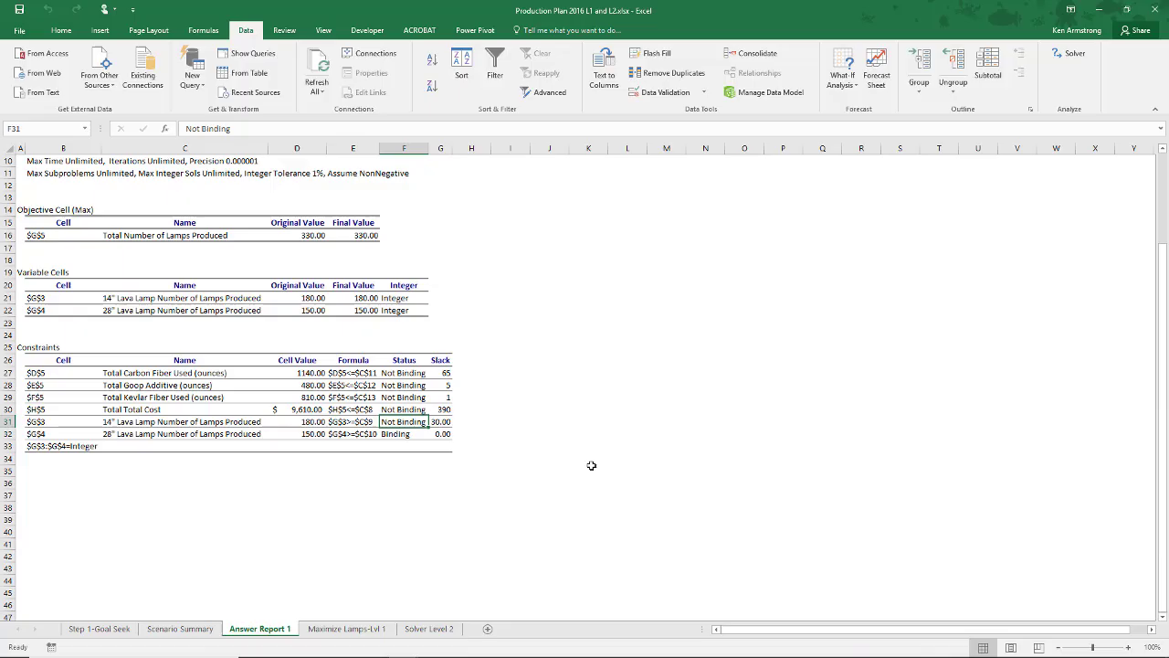
{"action": "key", "text": "Right"}
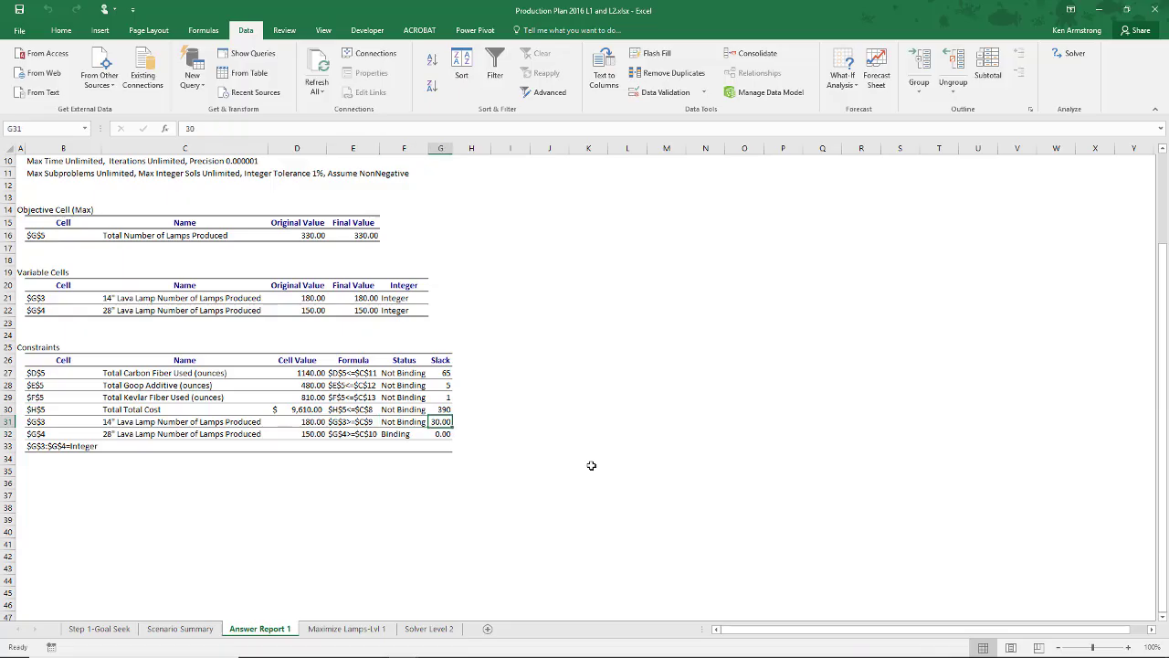
{"action": "key", "text": "Up"}
{"action": "key", "text": "Up"}
{"action": "key", "text": "Up"}
{"action": "key", "text": "Up"}
{"action": "key", "text": "Down"}
{"action": "key", "text": "Down"}
{"action": "key", "text": "Down"}
{"action": "key", "text": "Down"}
{"action": "key", "text": "Down"}
{"action": "key", "text": "Left"}
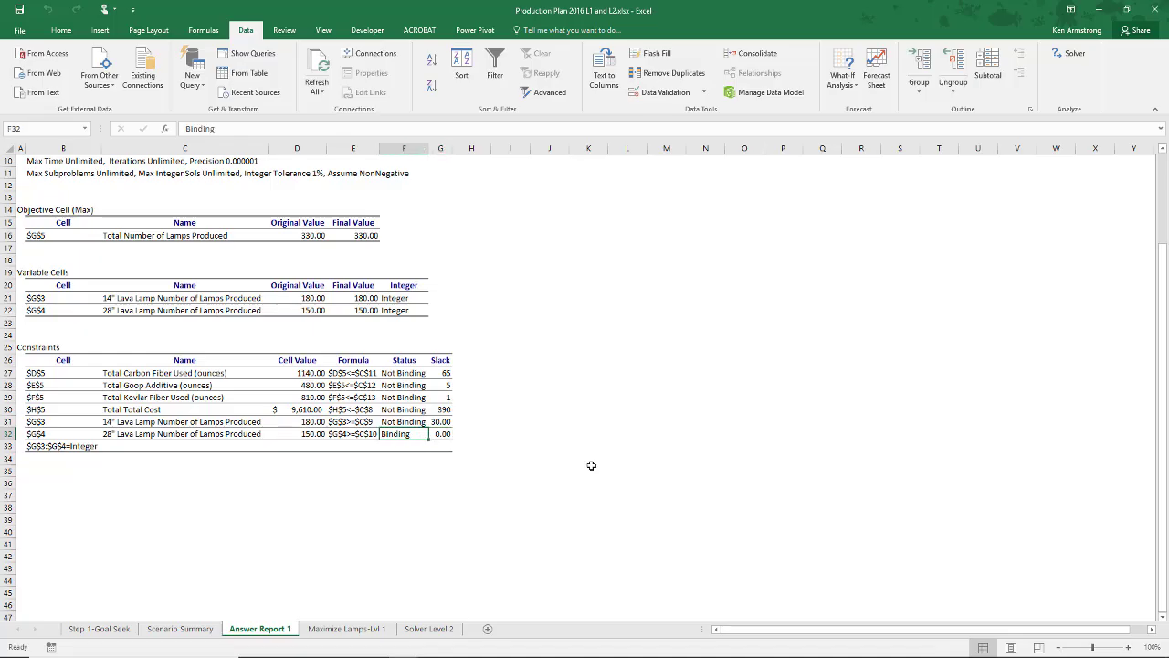
{"action": "key", "text": "Right"}
{"action": "key", "text": "Left"}
{"action": "key", "text": "Left"}
{"action": "key", "text": "Left"}
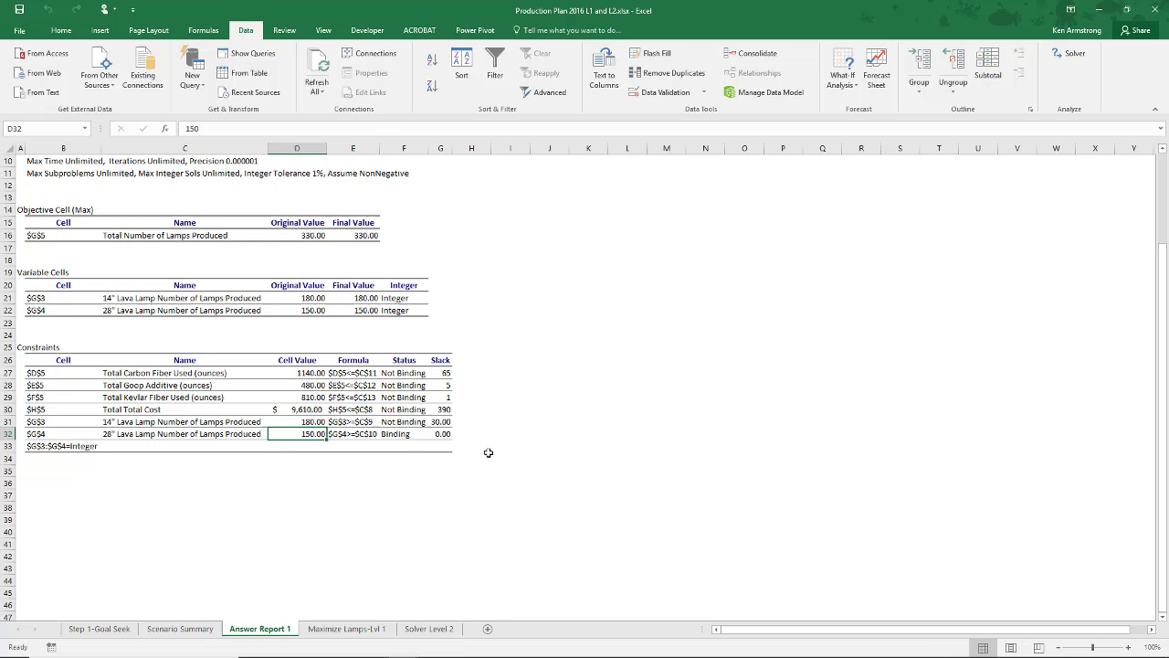
{"action": "left_click", "coordinate": [445, 410]}
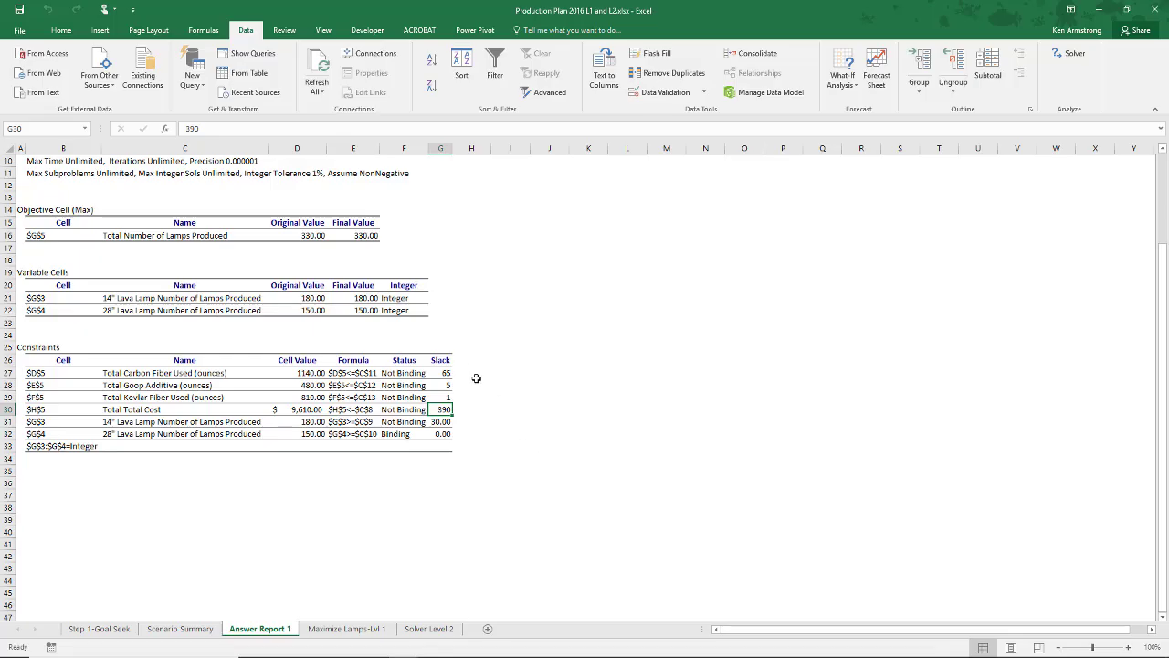
{"action": "left_click", "coordinate": [441, 372]}
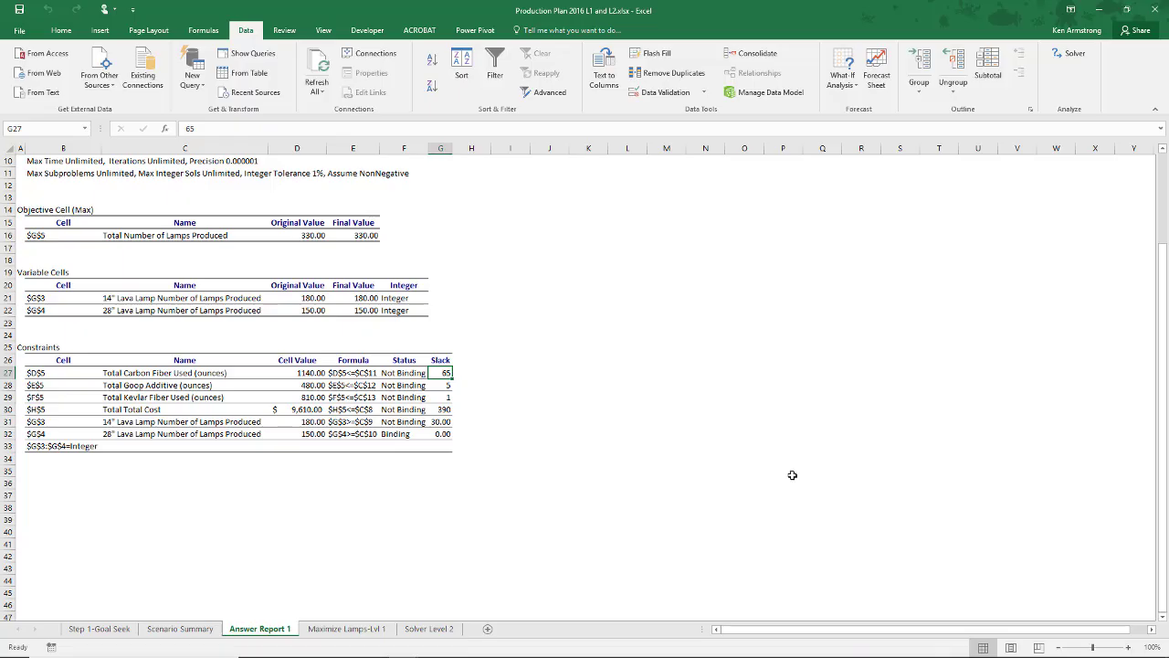
{"action": "key", "text": "Down"}
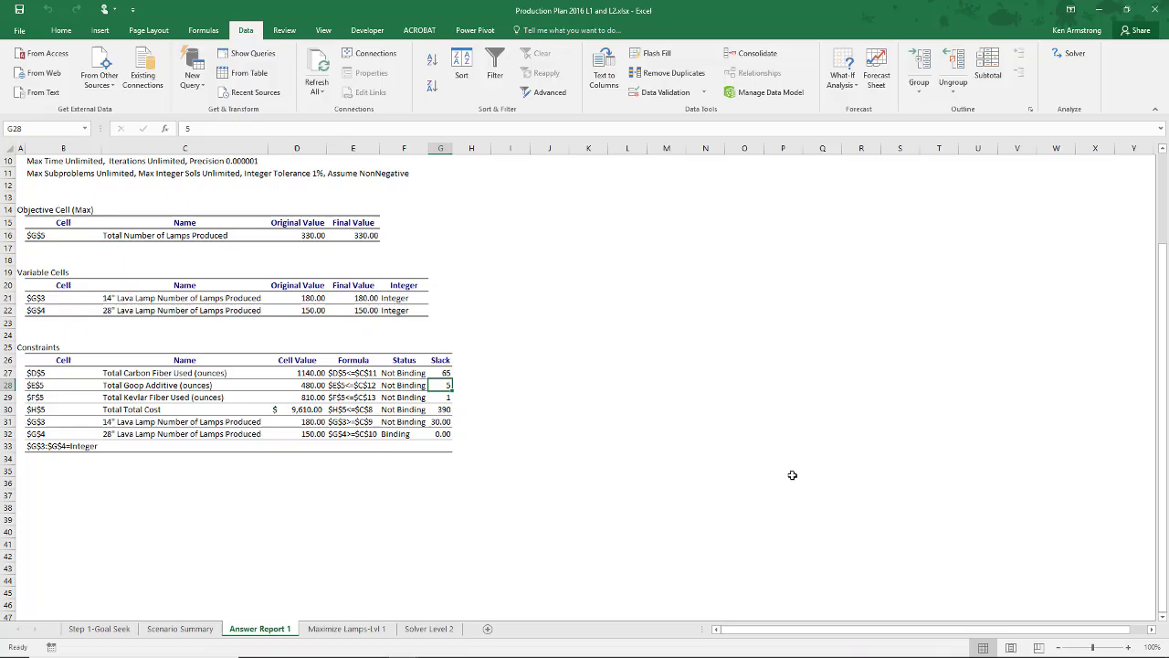
{"action": "key", "text": "Down"}
{"action": "left_click", "coordinate": [316, 411]}
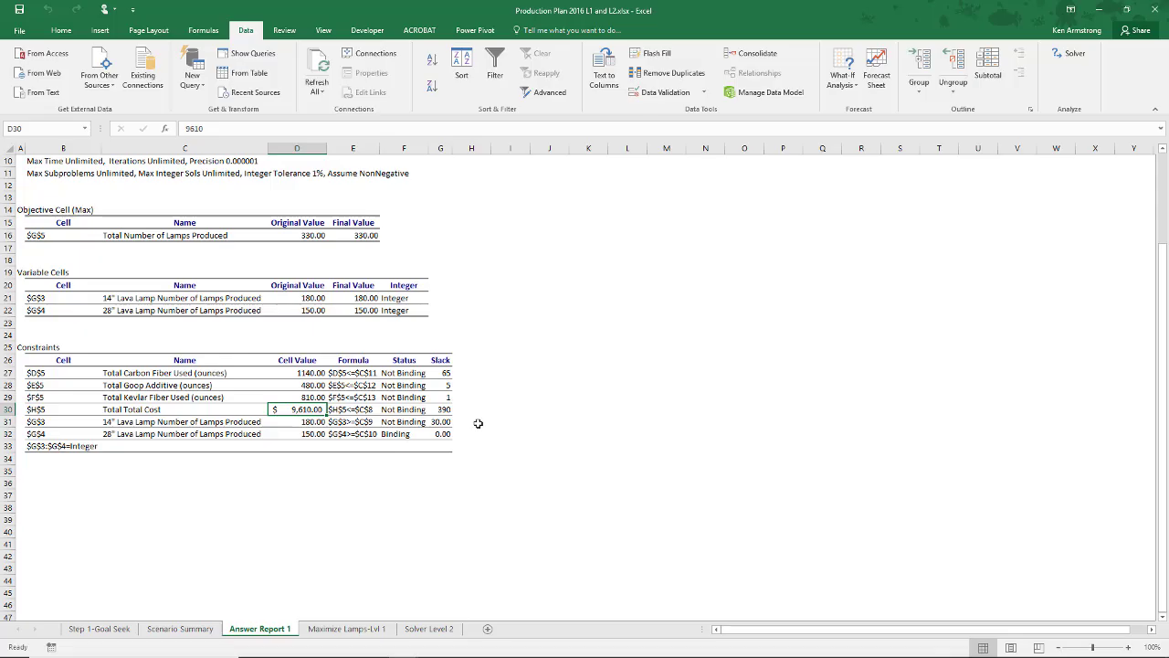
{"action": "left_click", "coordinate": [443, 410]}
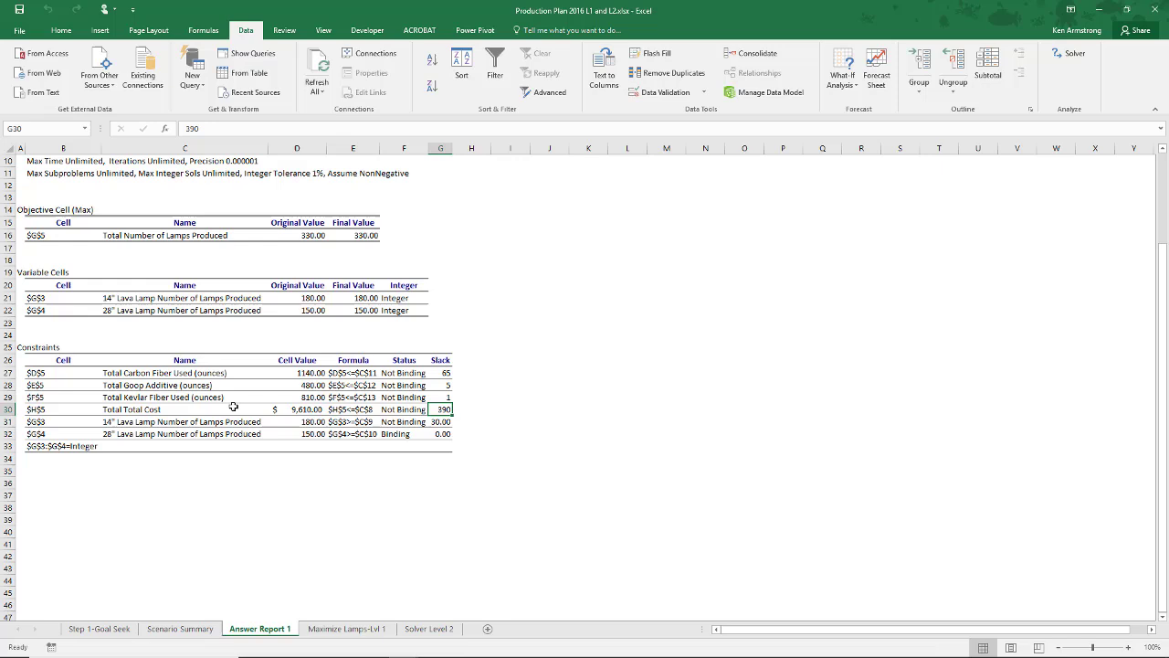
{"action": "left_click_drag", "start_coordinate": [126, 386], "coordinate": [129, 398]}
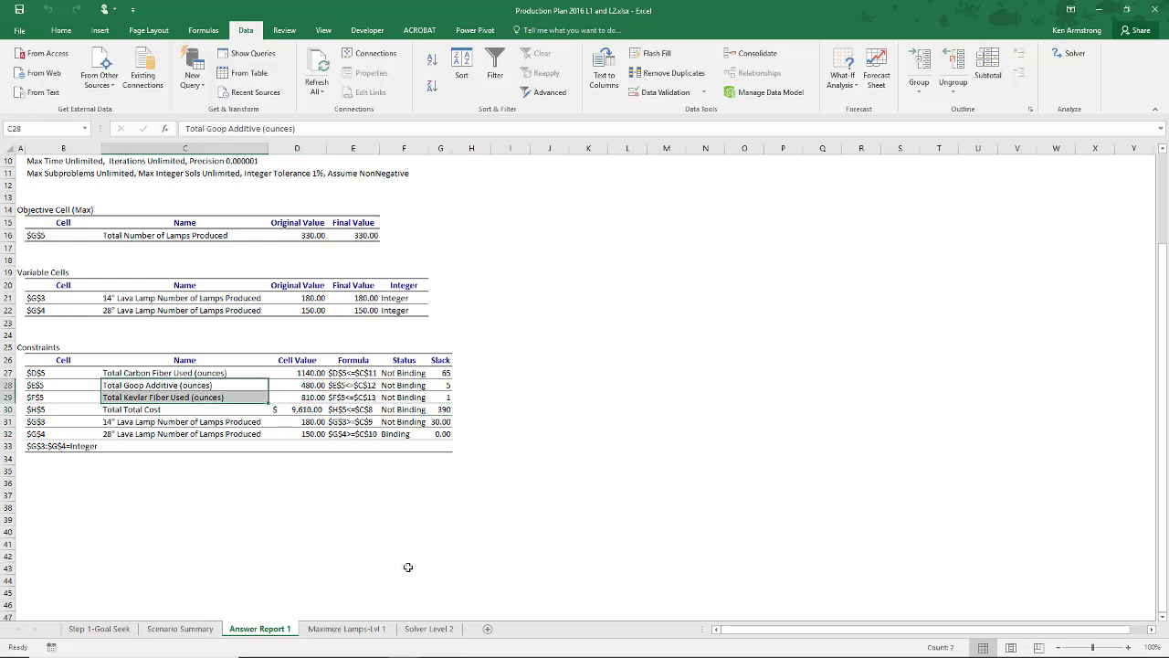
On Maximize Lamps Lvl 1, raise goop and Kevlar limits to 1000, then undo back to 485 and 811
{"action": "left_click", "coordinate": [327, 630]}
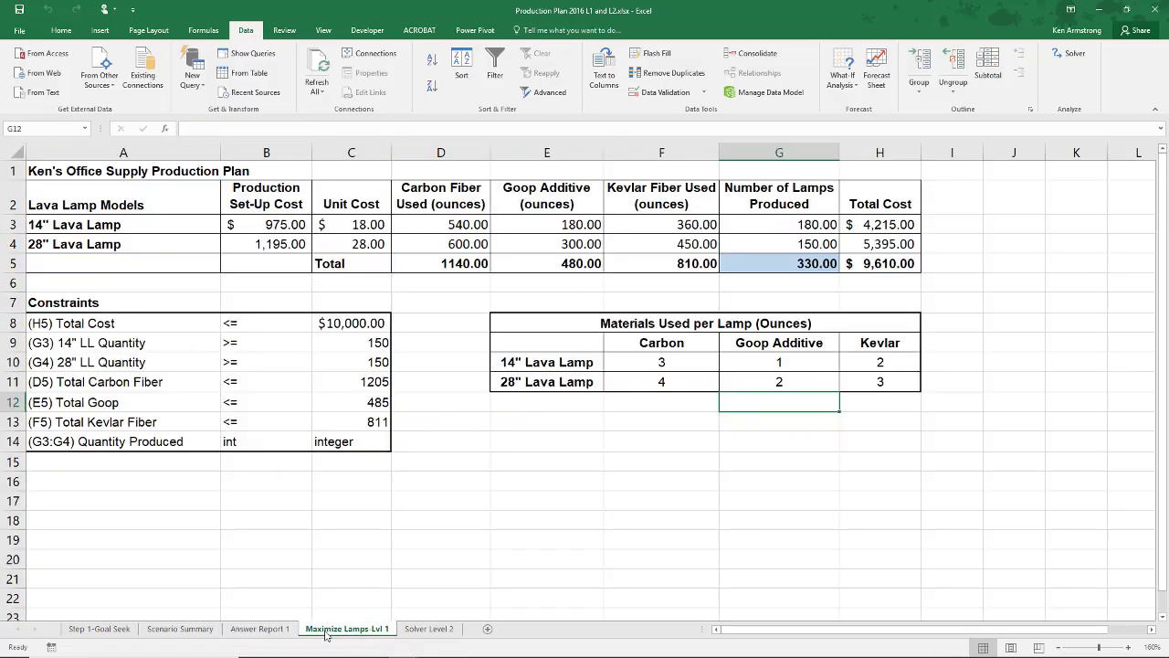
{"action": "left_click", "coordinate": [364, 386]}
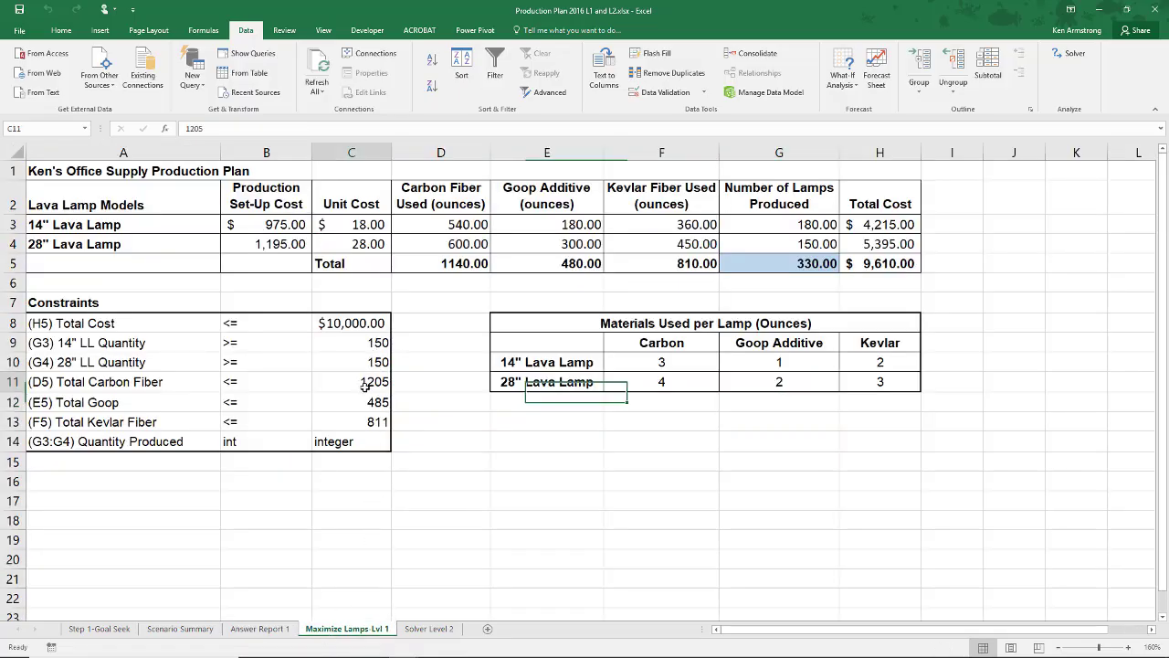
{"action": "left_click", "coordinate": [368, 405]}
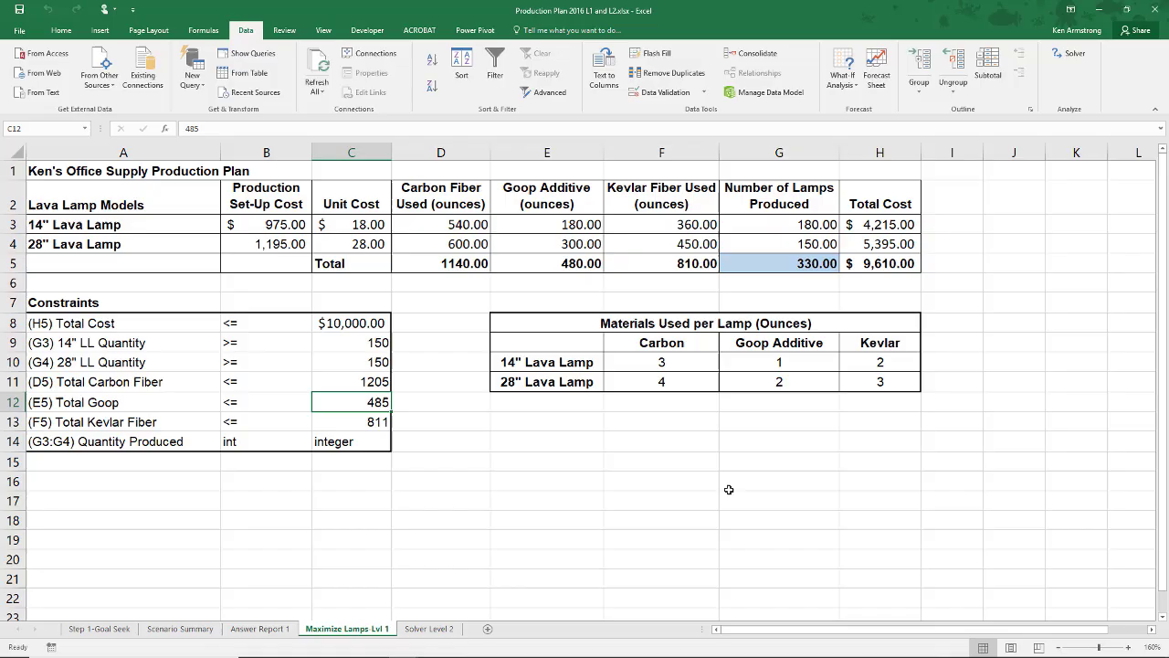
{"action": "type", "text": "1000"}
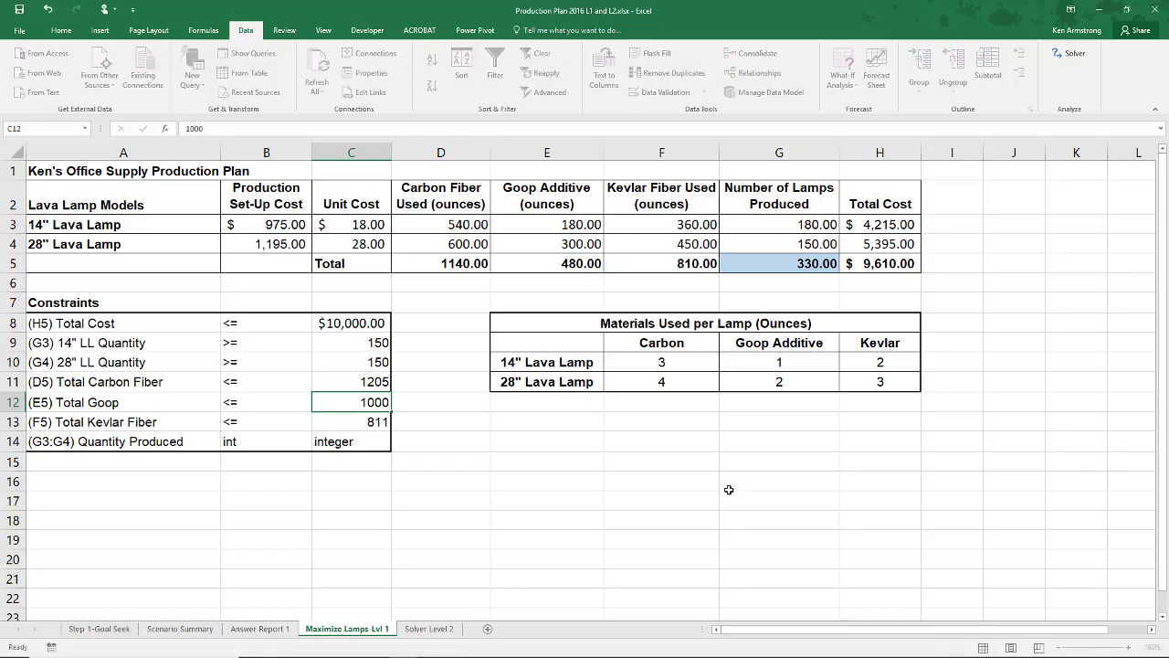
{"action": "key", "text": "Return"}
{"action": "type", "text": "100"}
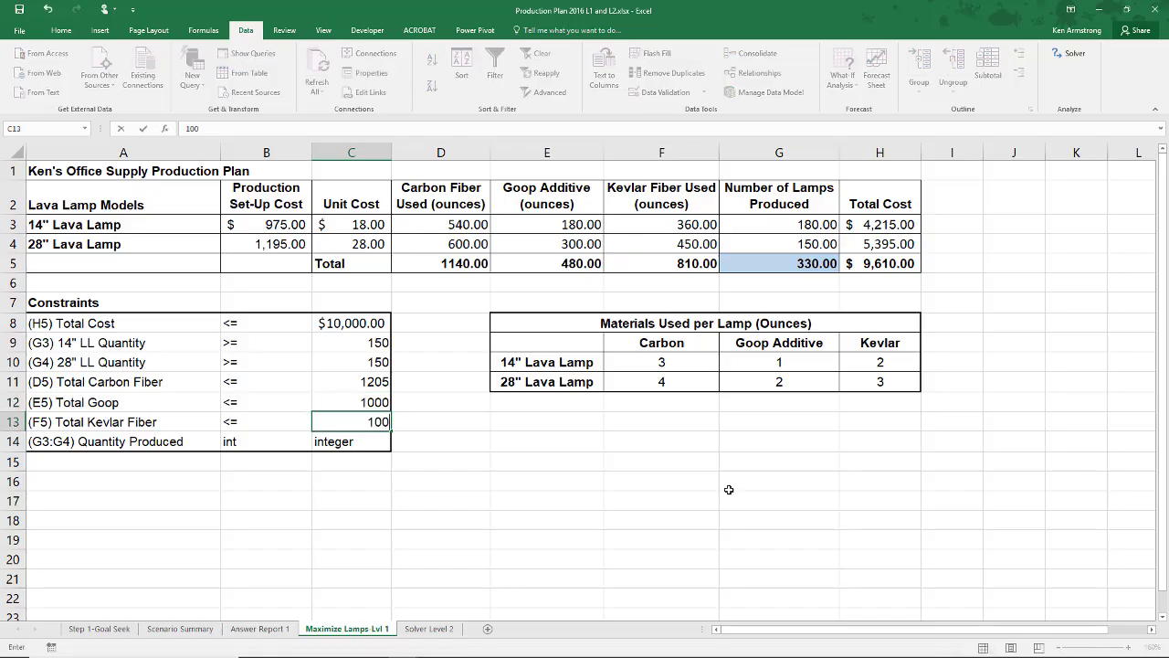
{"action": "type", "text": "0"}
{"action": "key", "text": "Return"}
{"action": "key", "text": "ctrl+z"}
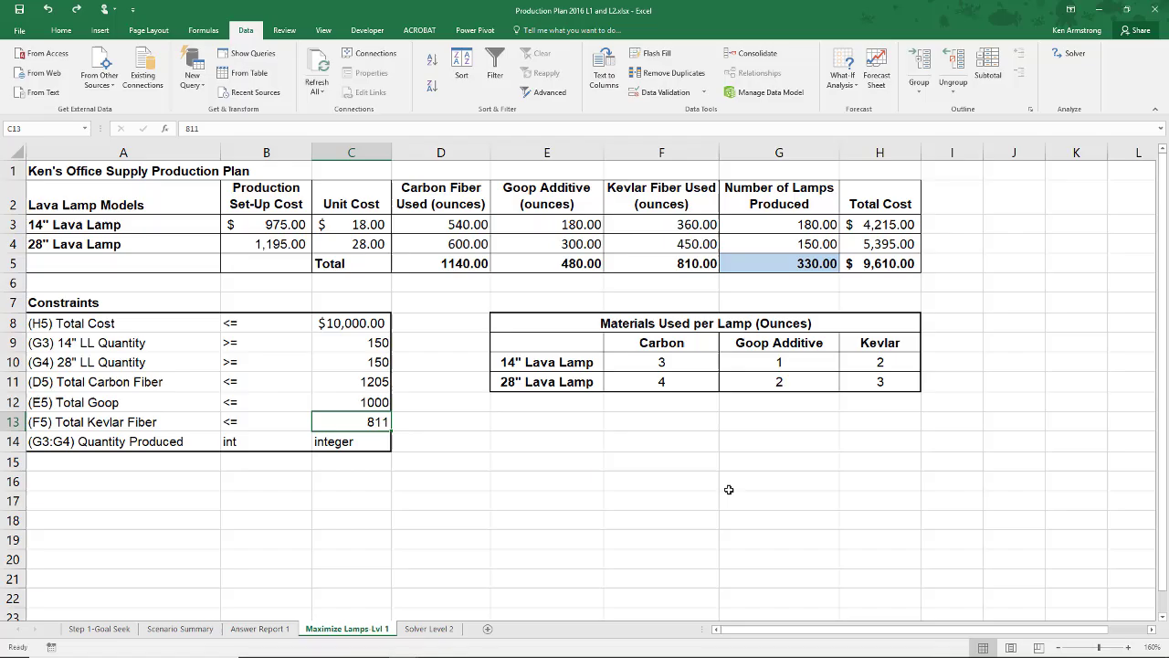
{"action": "key", "text": "ctrl+z"}
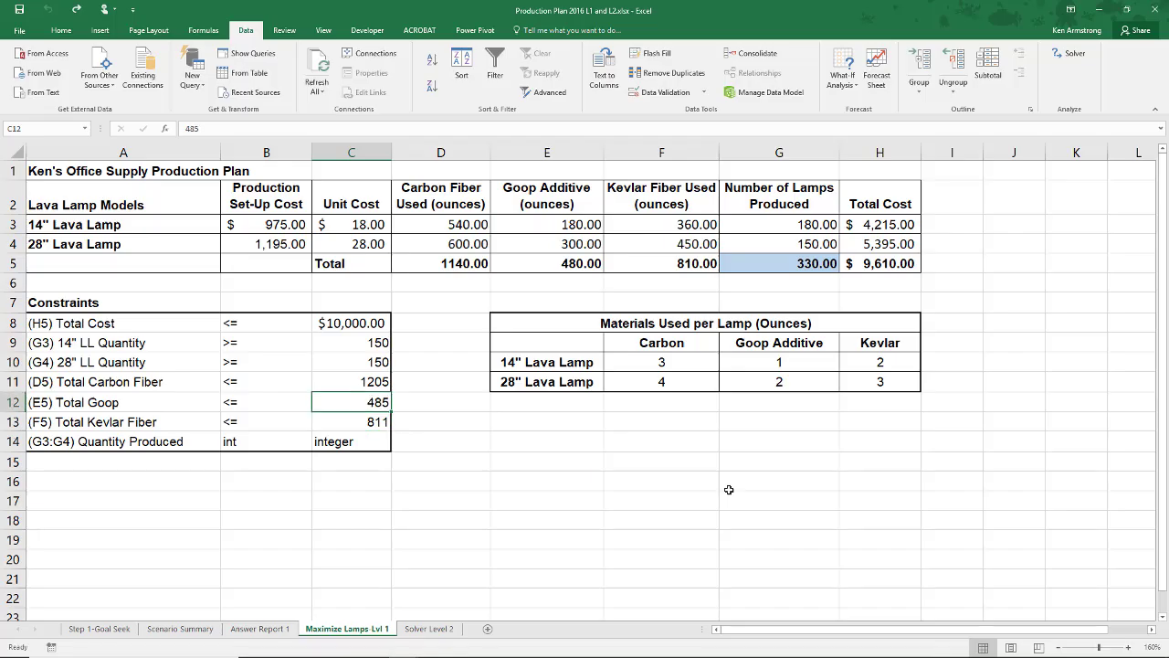